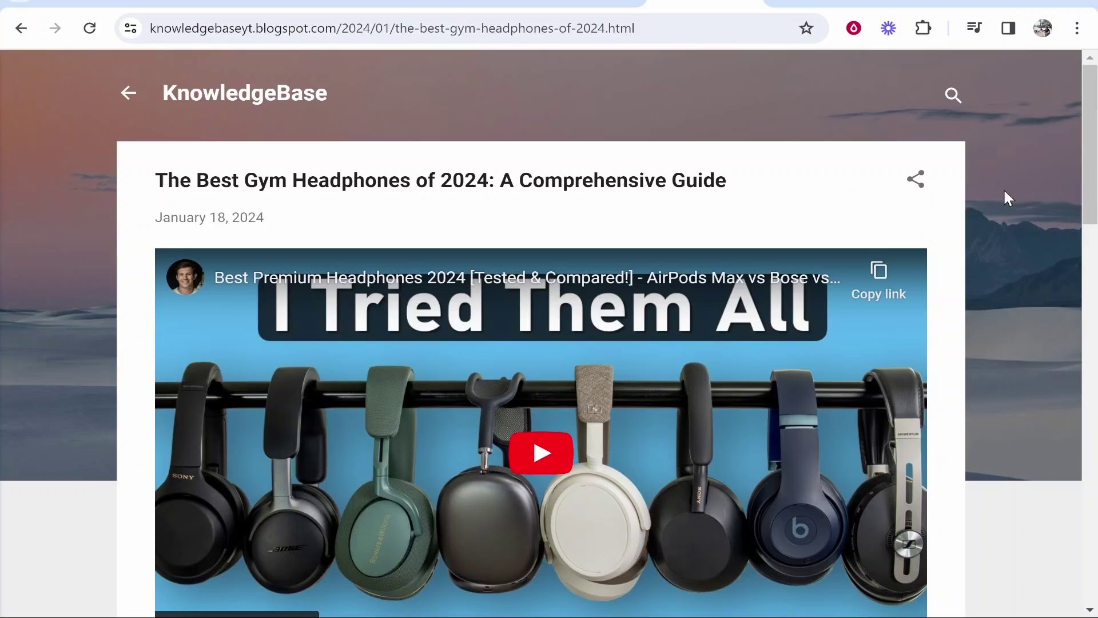
Scroll through the webbyfan embed tutorial and restore the browser window to full screen.
scroll(1005, 211, down, 2)
scroll(1007, 210, down, 2)
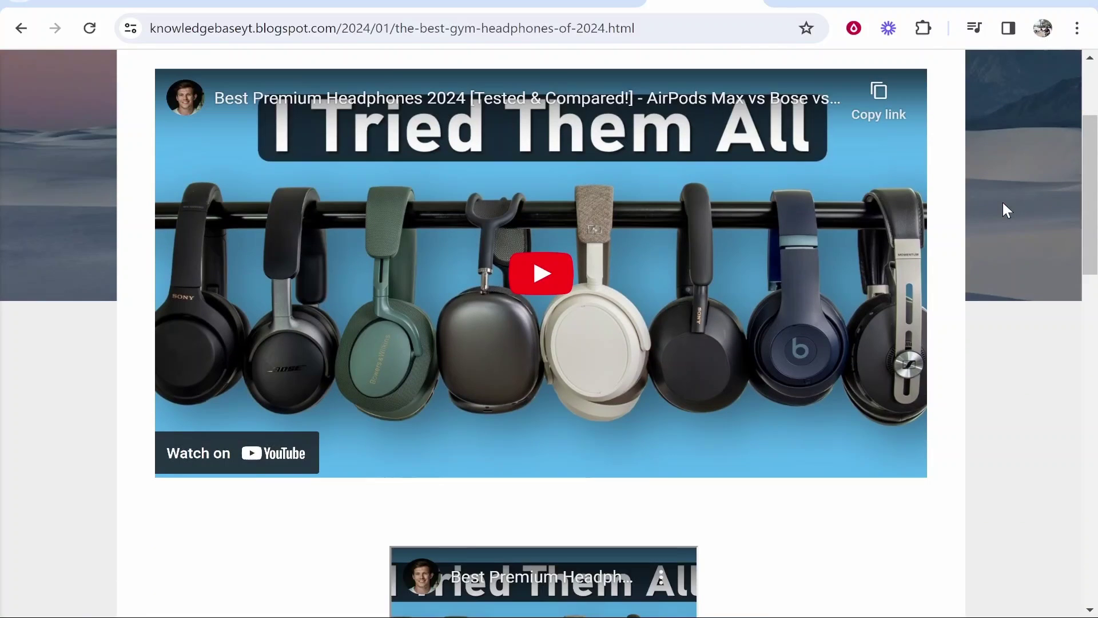
scroll(1004, 215, up, 2)
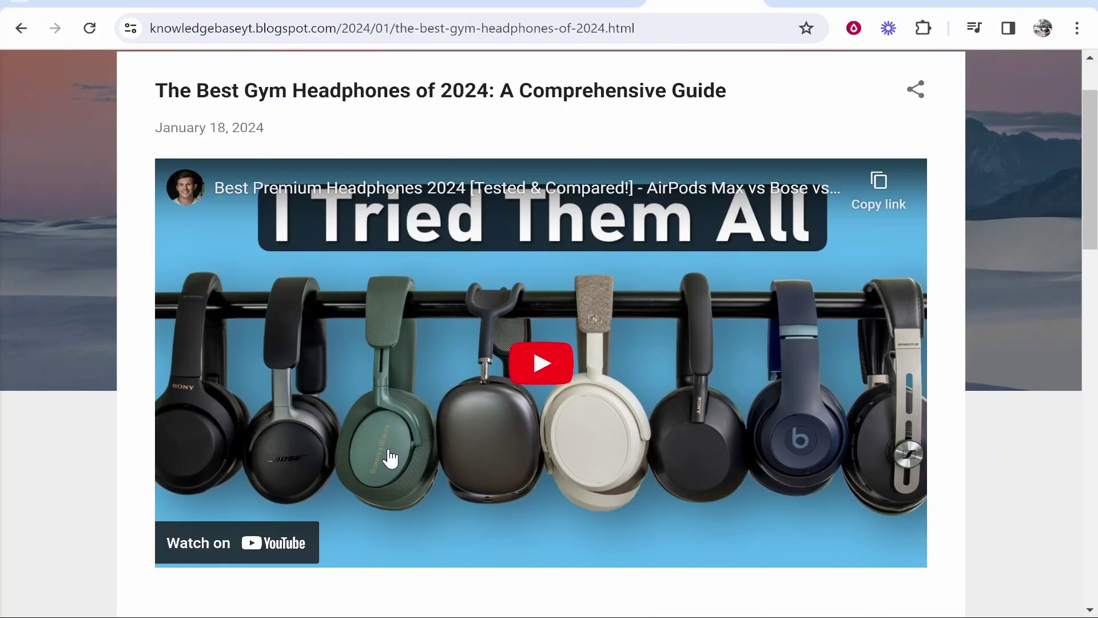
scroll(699, 448, down, 1)
scroll(564, 343, down, 5)
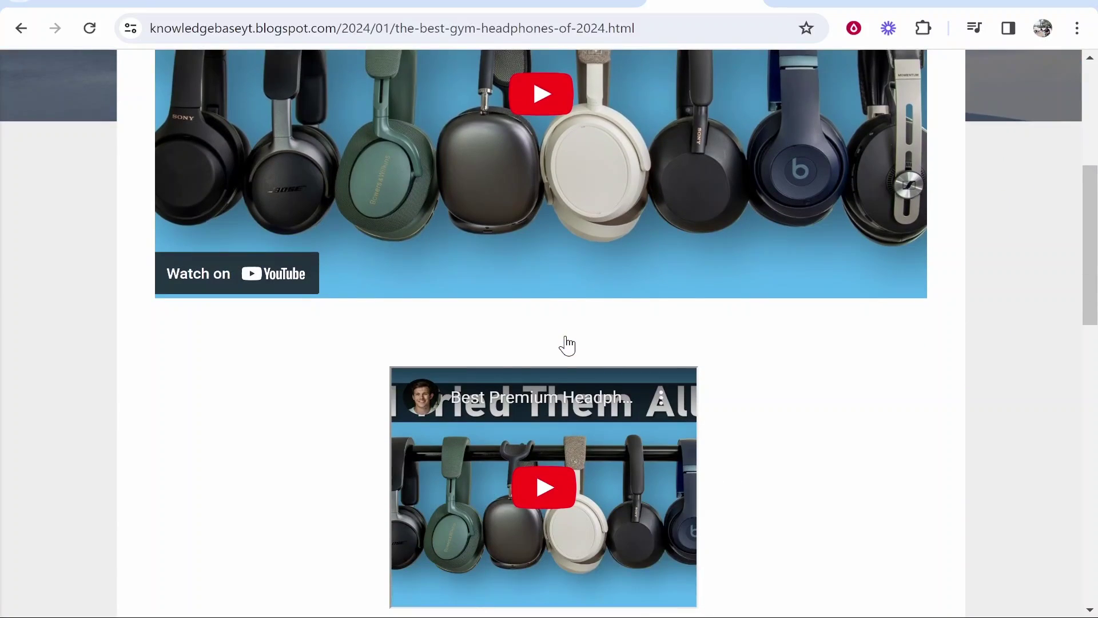
scroll(464, 274, down, 2)
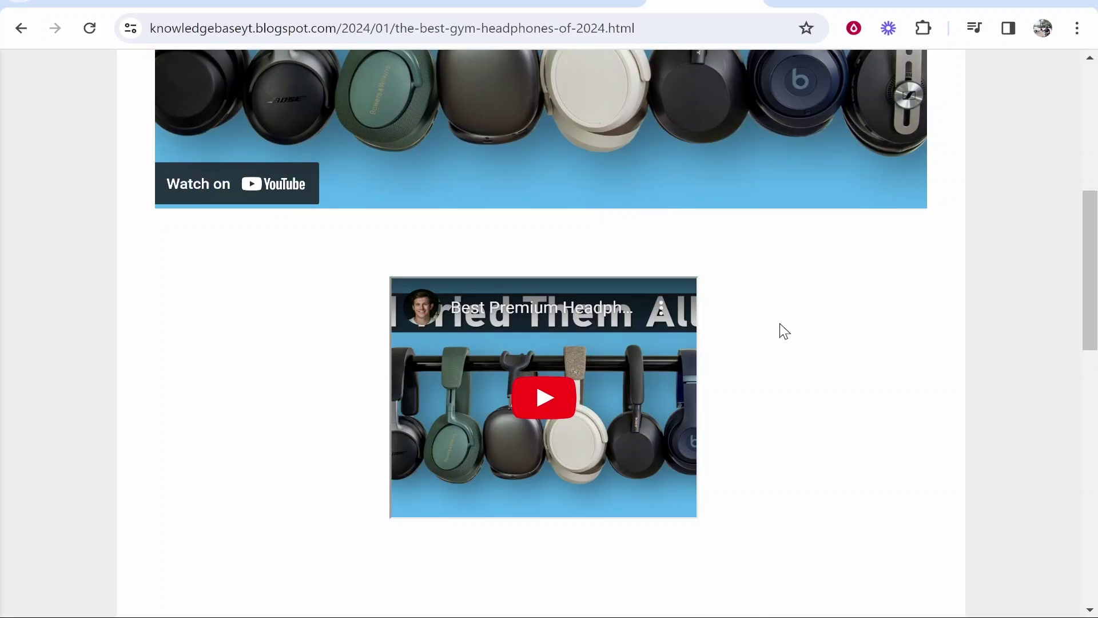
scroll(784, 330, up, 3)
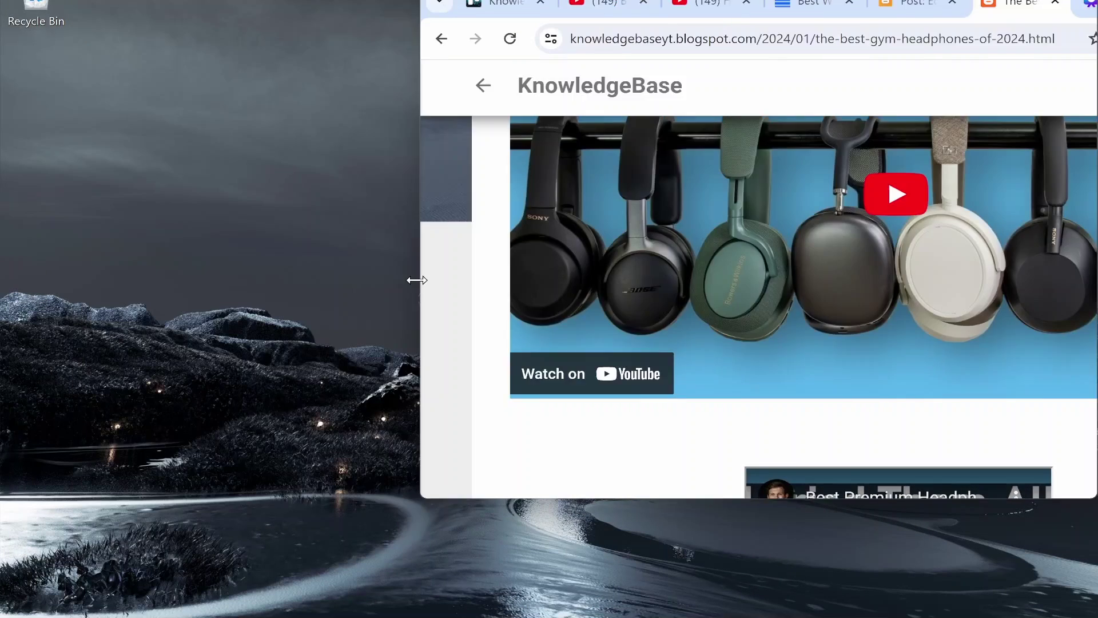
mouse_move(83, 283)
mouse_down()
mouse_move(448, 280)
mouse_move(243, 262)
mouse_up()
scroll(458, 297, up, 4)
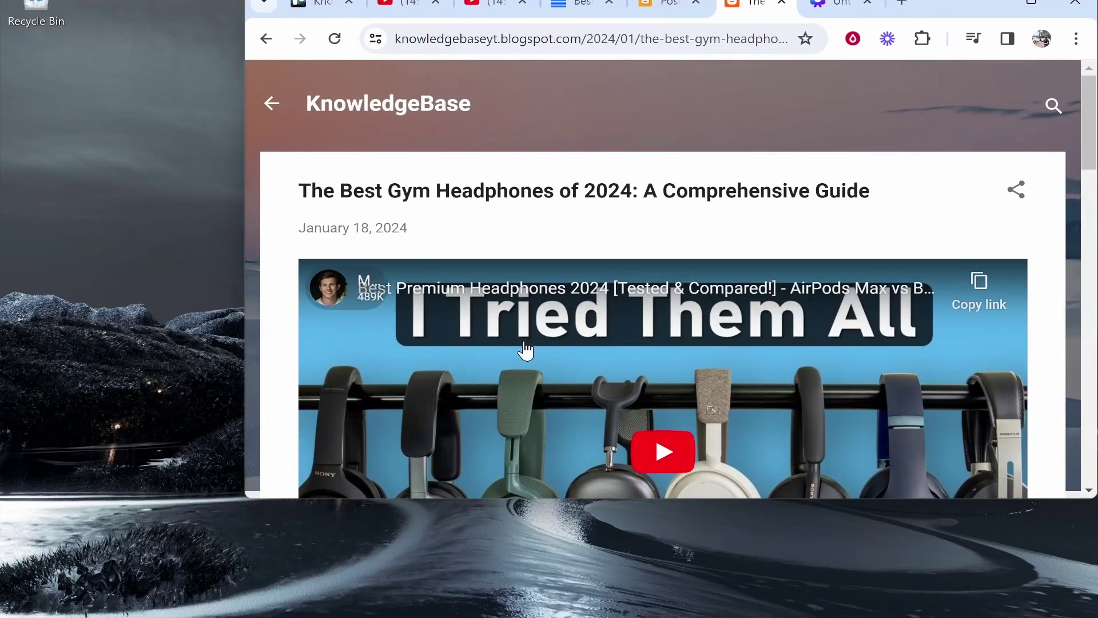
scroll(523, 349, down, 10)
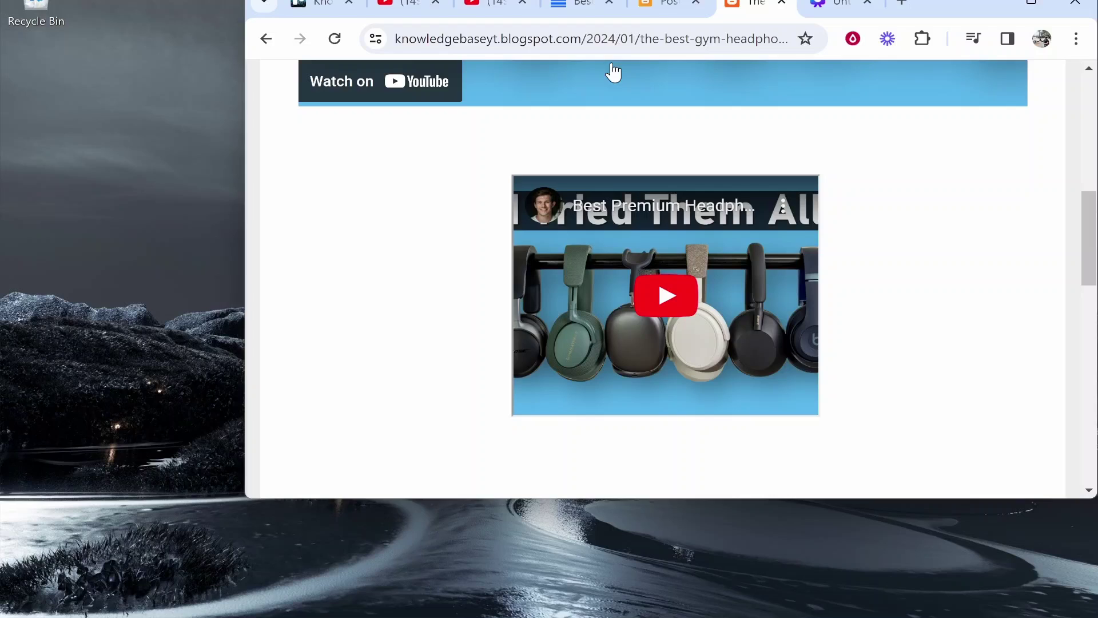
drag(927, 5, 748, 2)
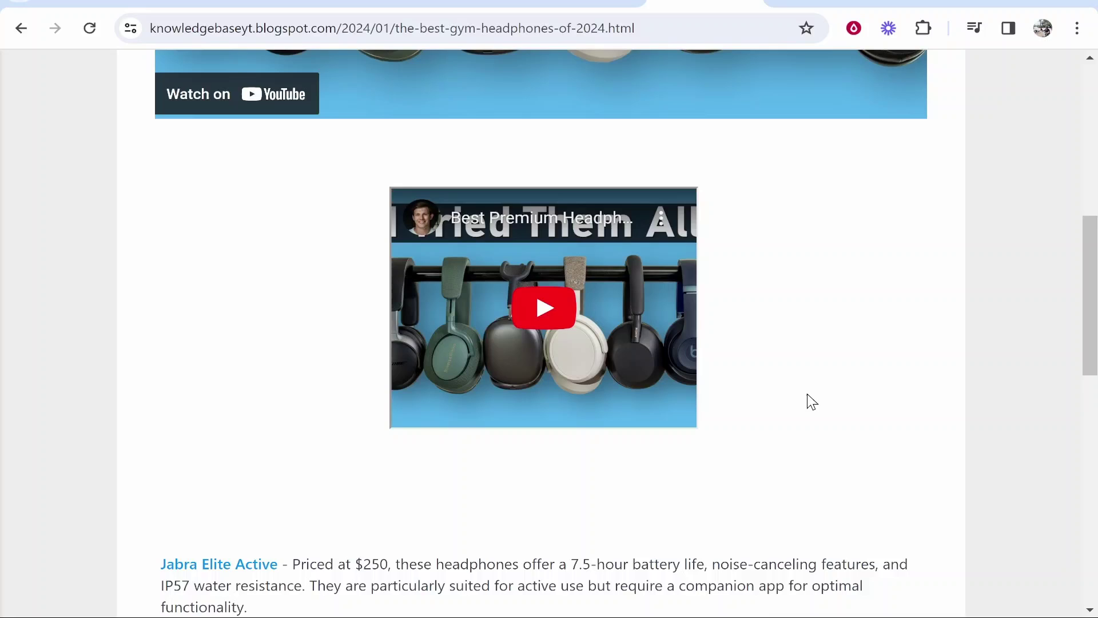
scroll(812, 401, up, 10)
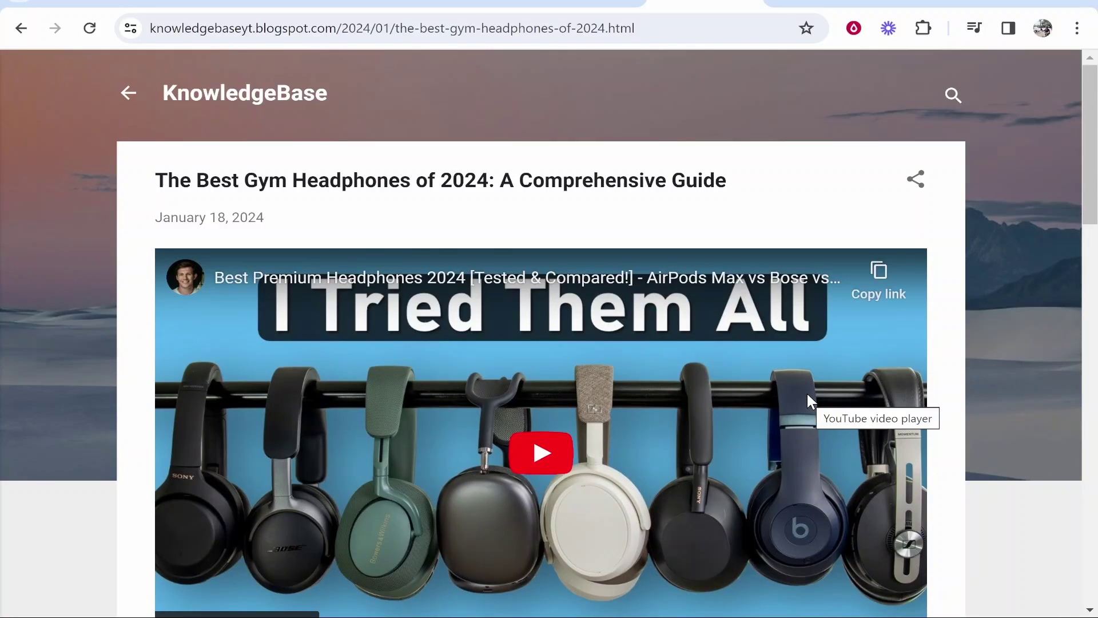
Copy the responsive YouTube CSS snippet from the tutorial's section 1.
key(ctrl+shift+Tab)
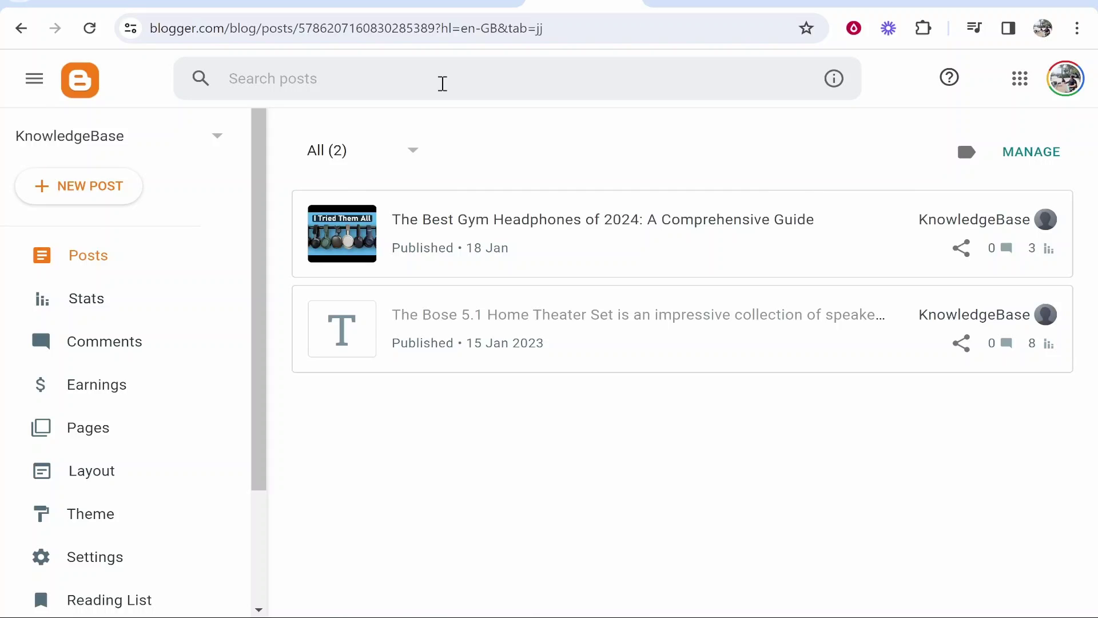
key(ctrl+shift+Tab)
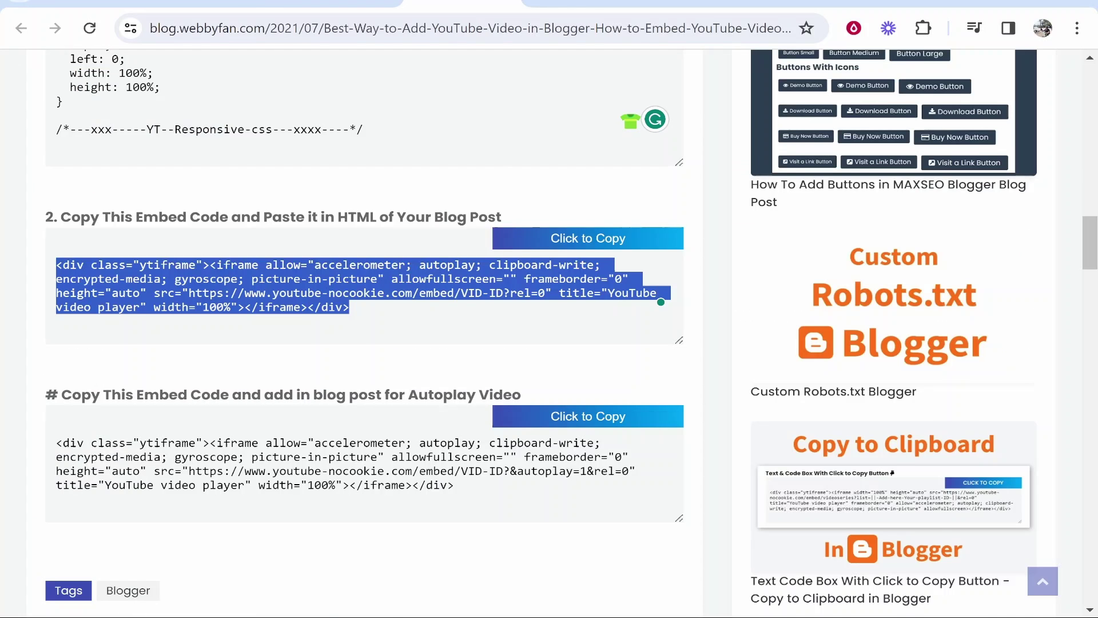
click(403, 211)
scroll(406, 210, up, 10)
scroll(406, 209, up, 10)
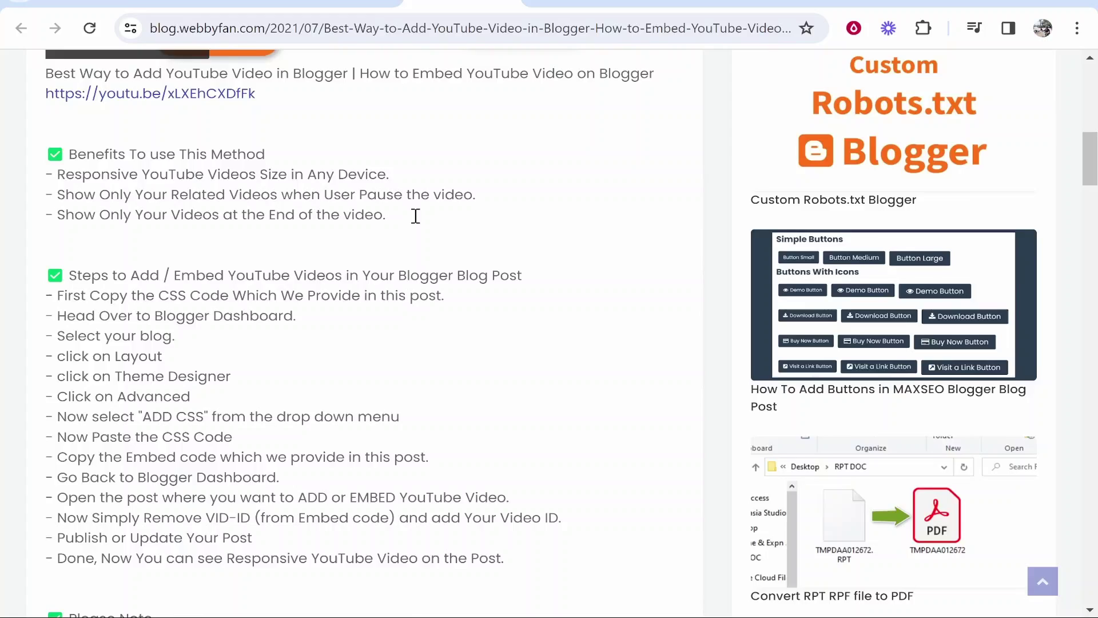
scroll(412, 216, up, 10)
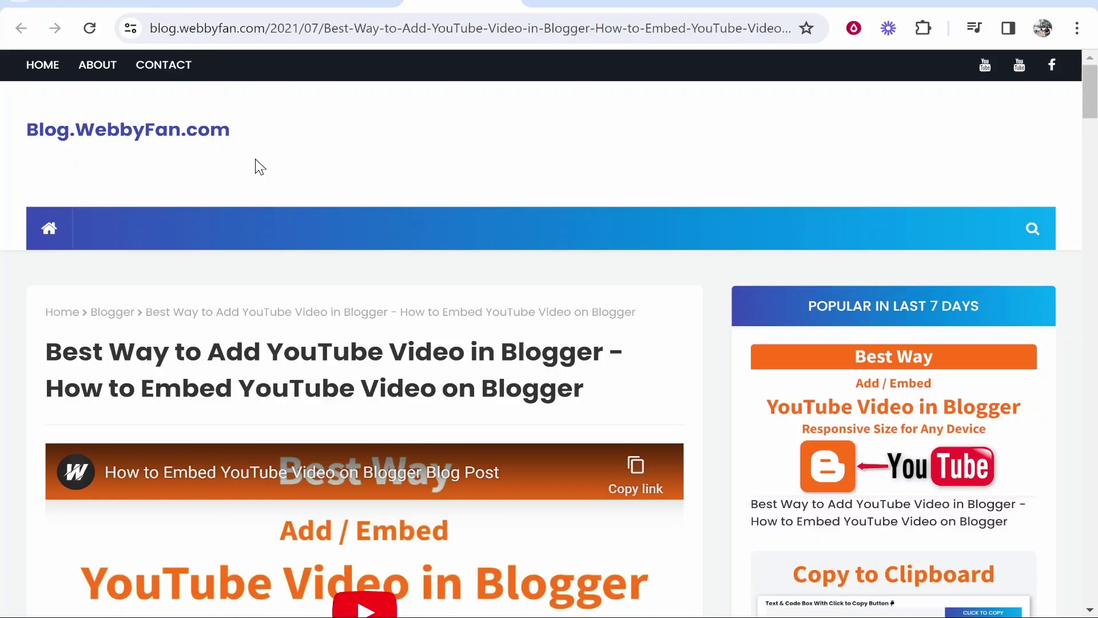
scroll(362, 246, down, 3)
scroll(362, 245, down, 4)
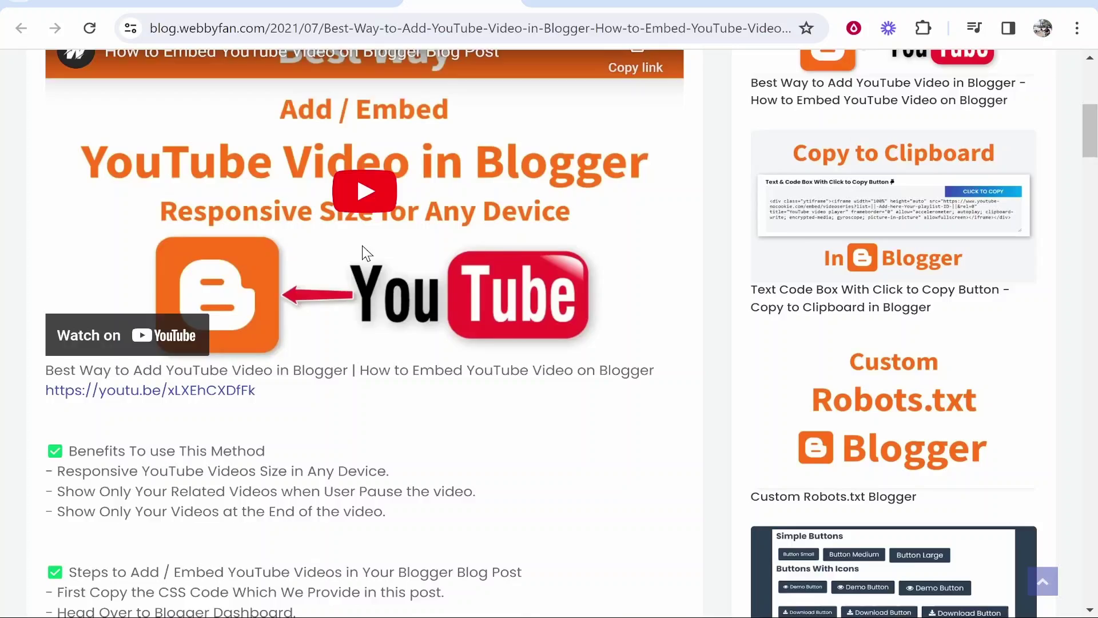
scroll(362, 245, down, 8)
scroll(362, 245, down, 4)
scroll(367, 253, down, 5)
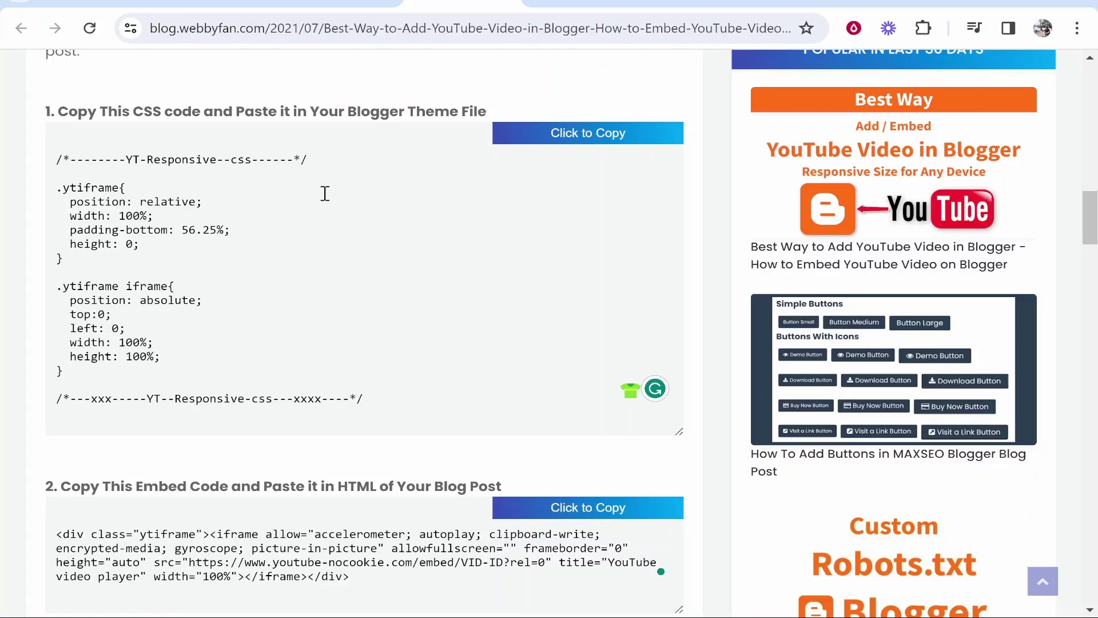
click(620, 139)
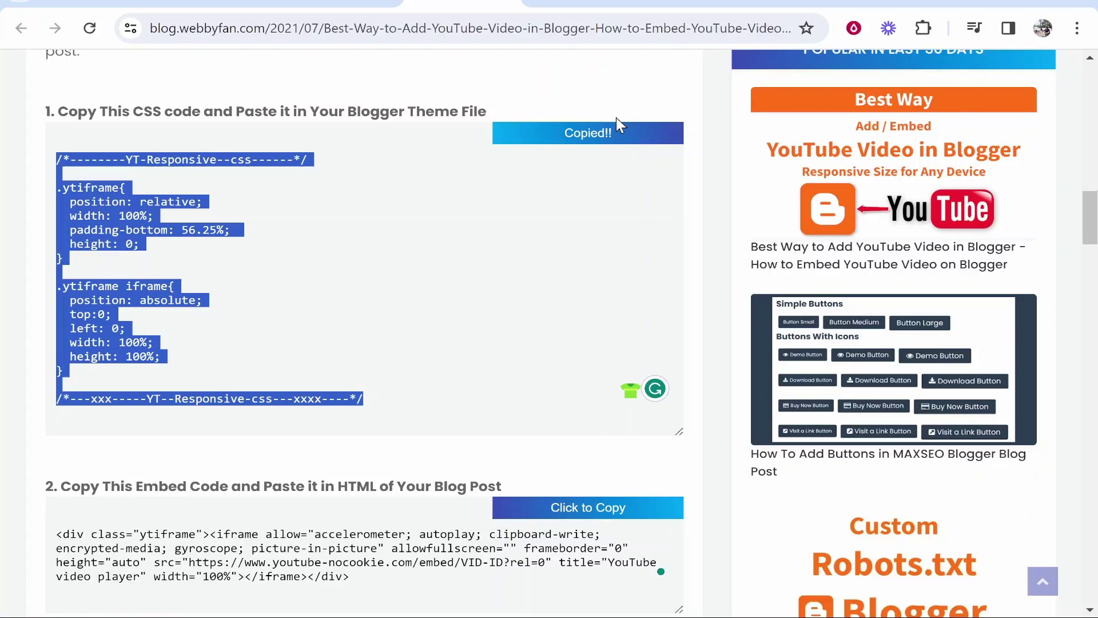
Open the Blogger theme designer's Advanced settings at the Add CSS section.
click(616, 7)
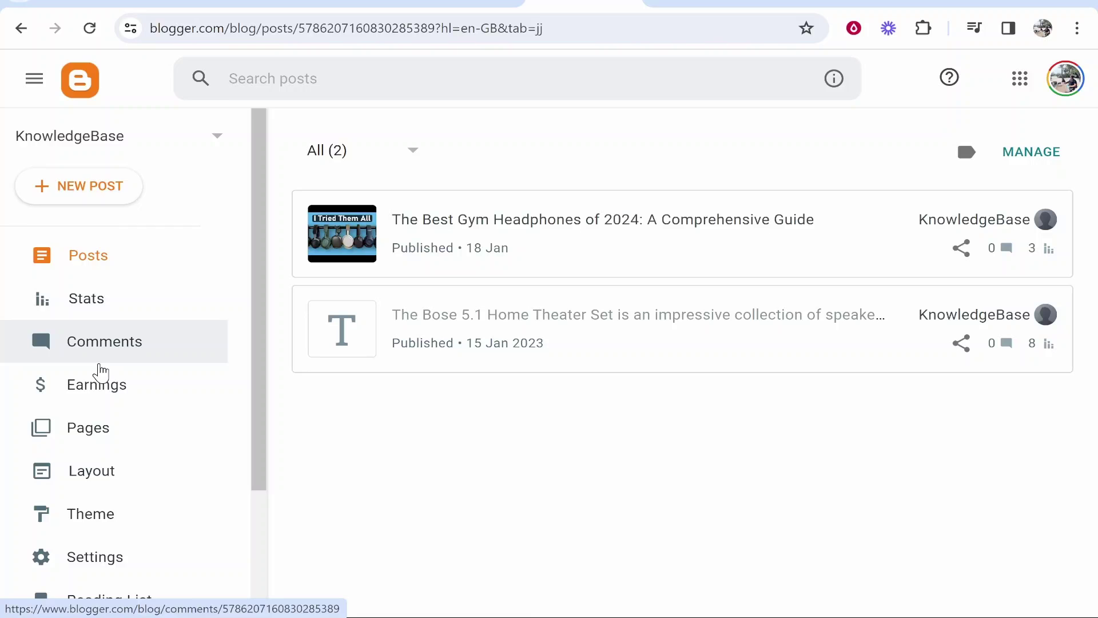
scroll(94, 371, down, 3)
click(48, 377)
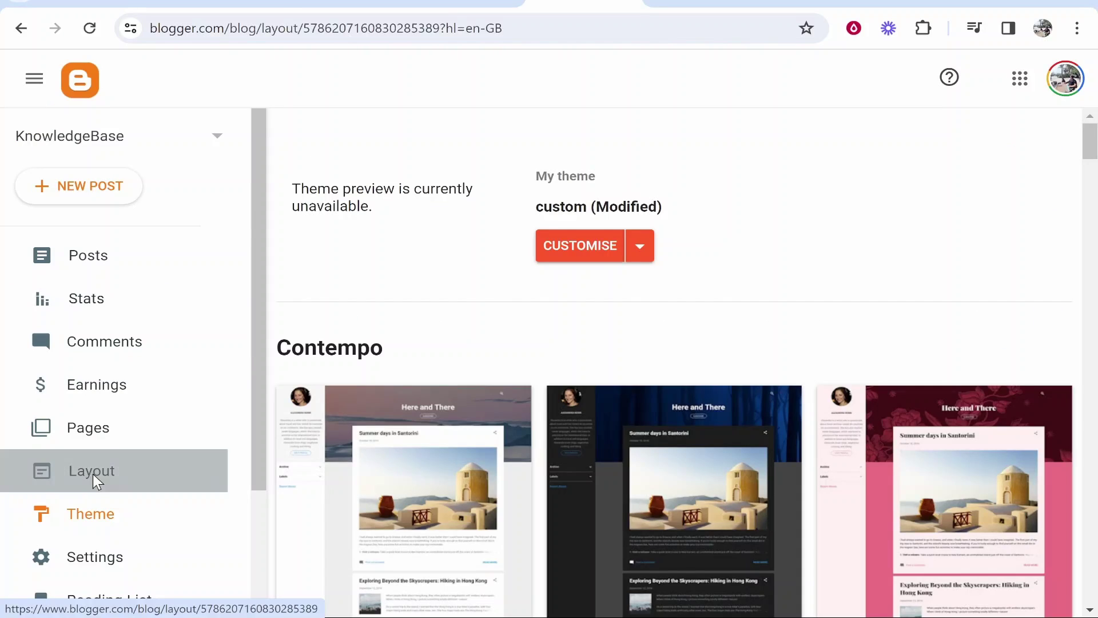
click(93, 475)
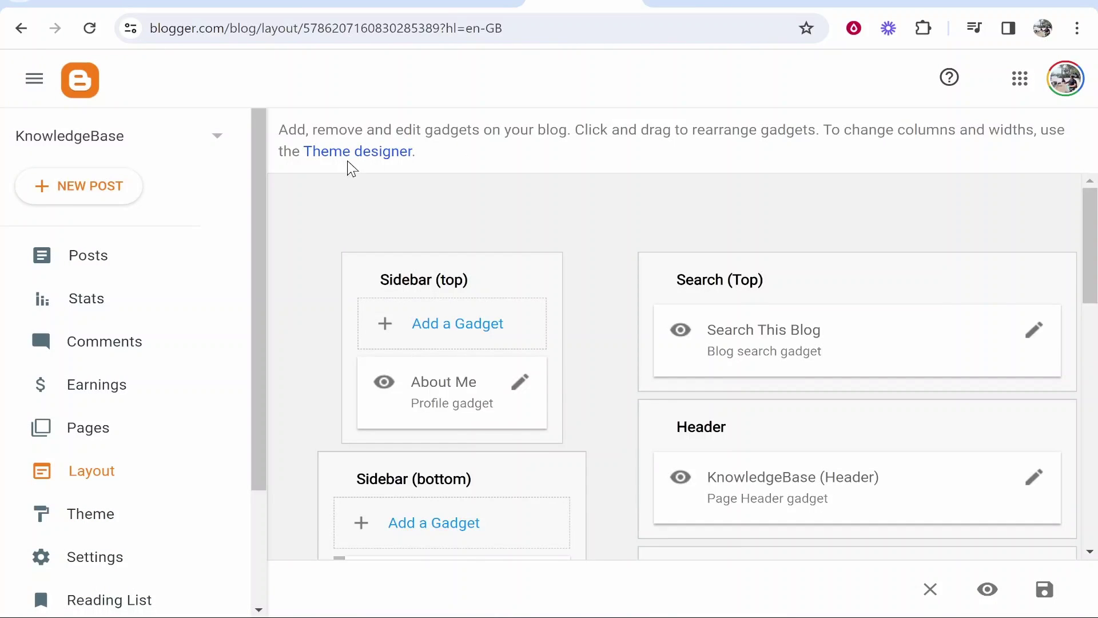
click(352, 153)
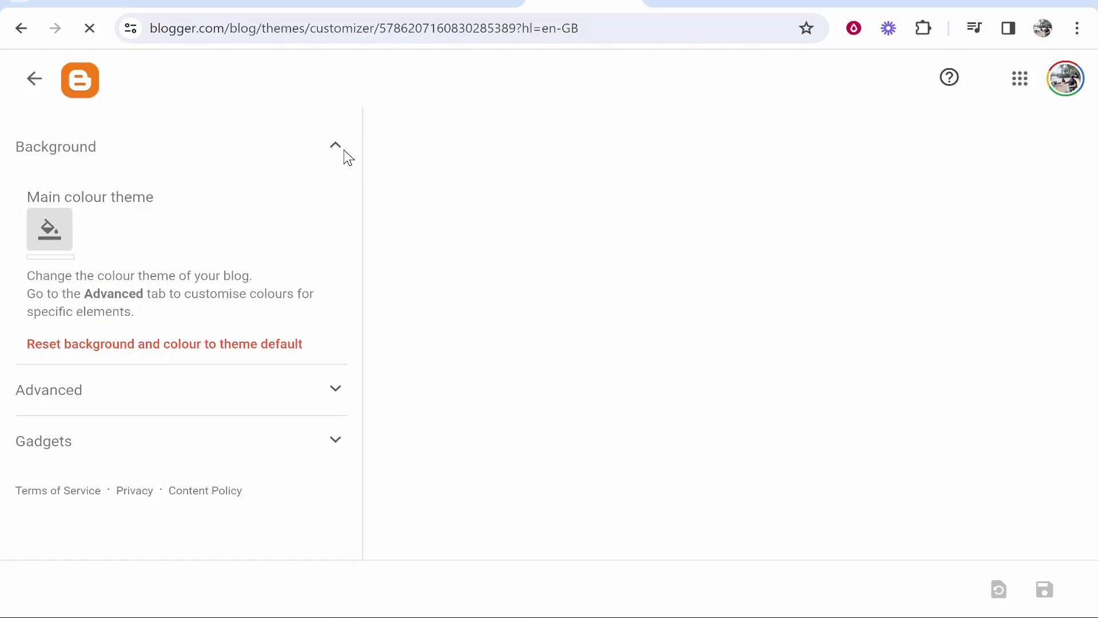
scroll(259, 255, down, 2)
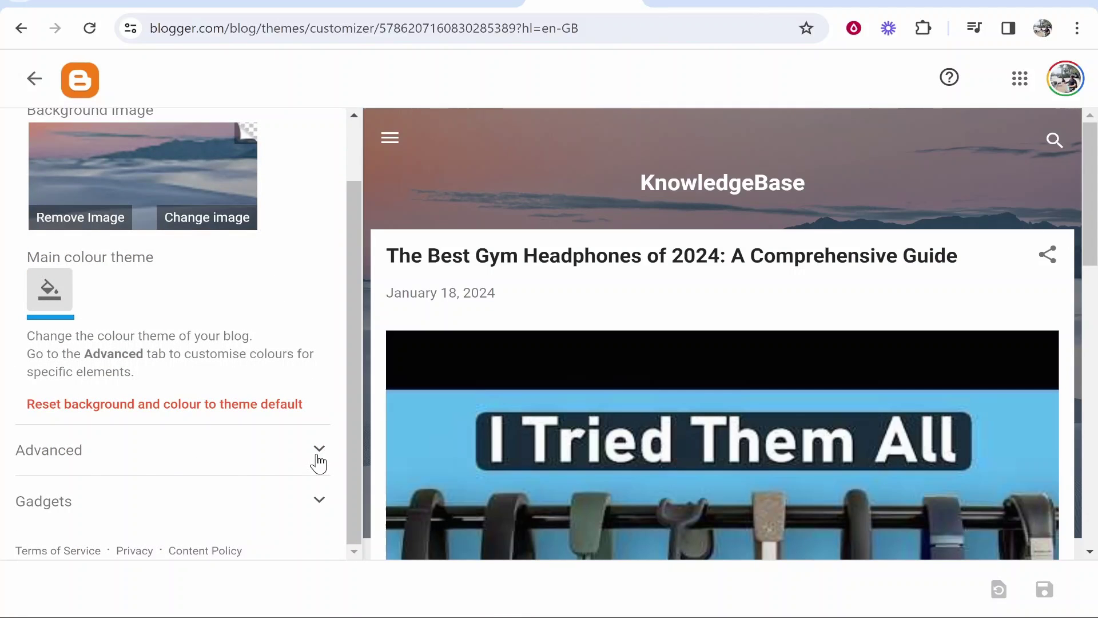
click(316, 458)
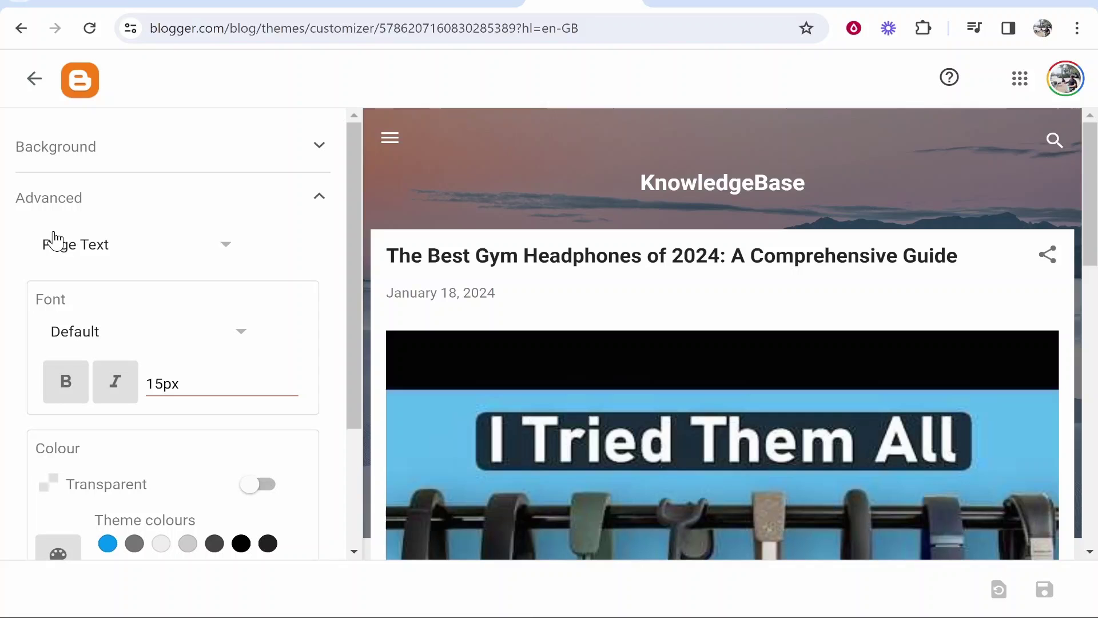
click(225, 250)
scroll(174, 322, down, 1)
scroll(174, 322, down, 3)
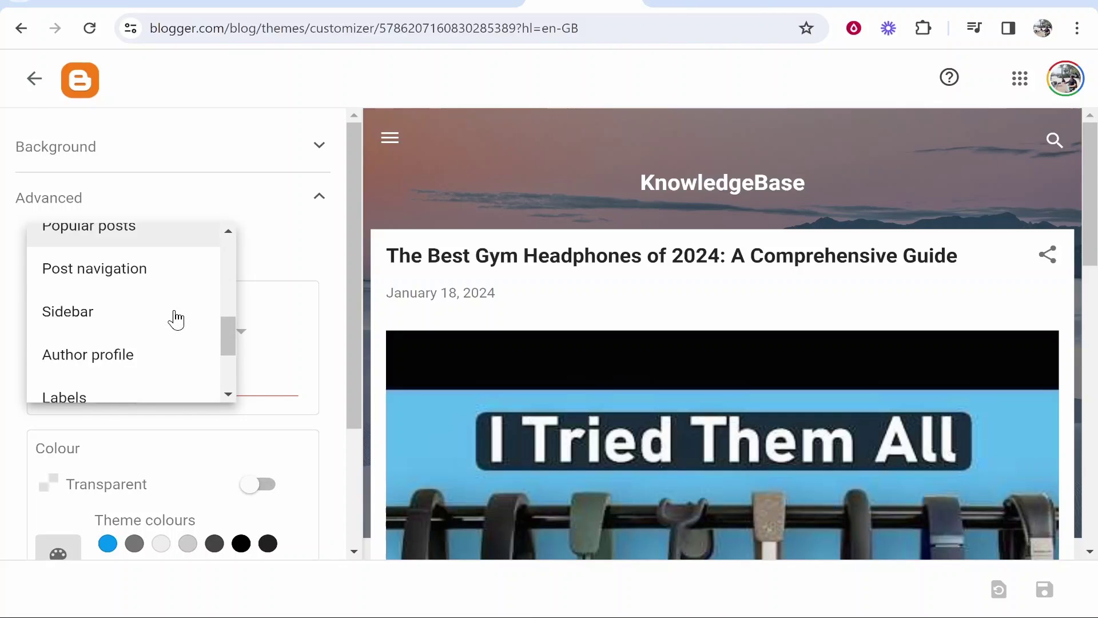
scroll(176, 316, down, 2)
click(95, 389)
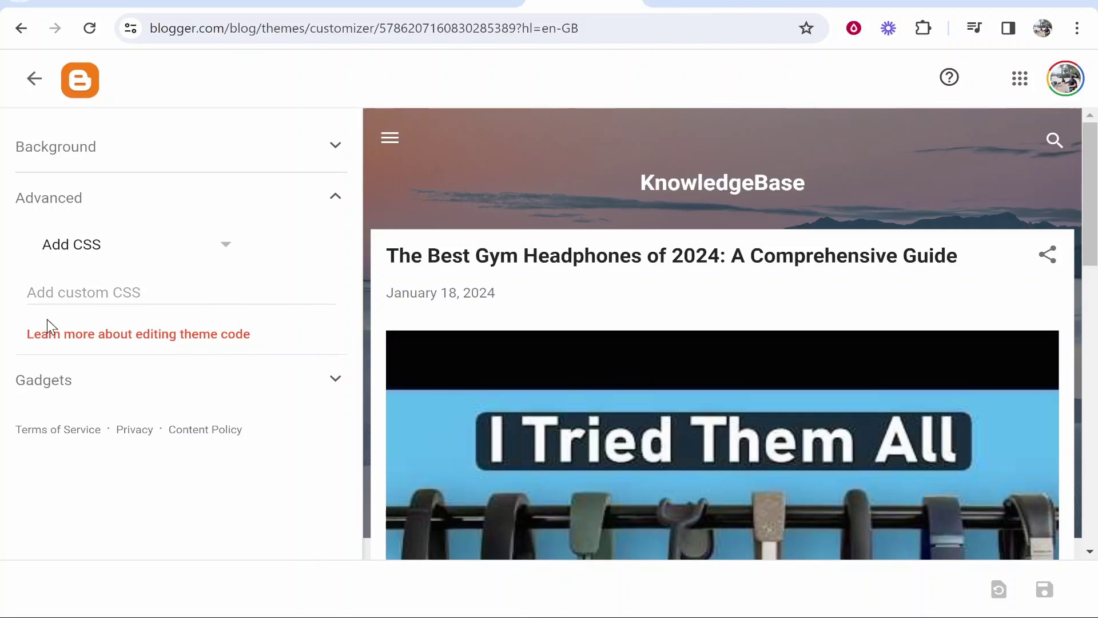
Paste the responsive YouTube CSS into Add CSS, save it and close the customiser.
right_click(166, 294)
click(215, 468)
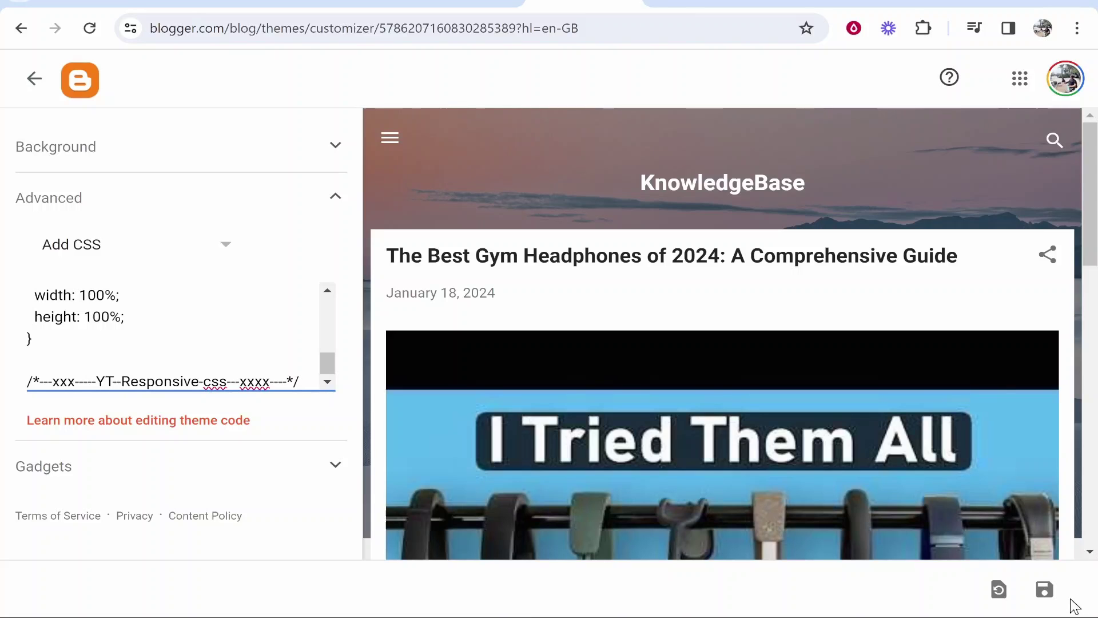
click(1046, 583)
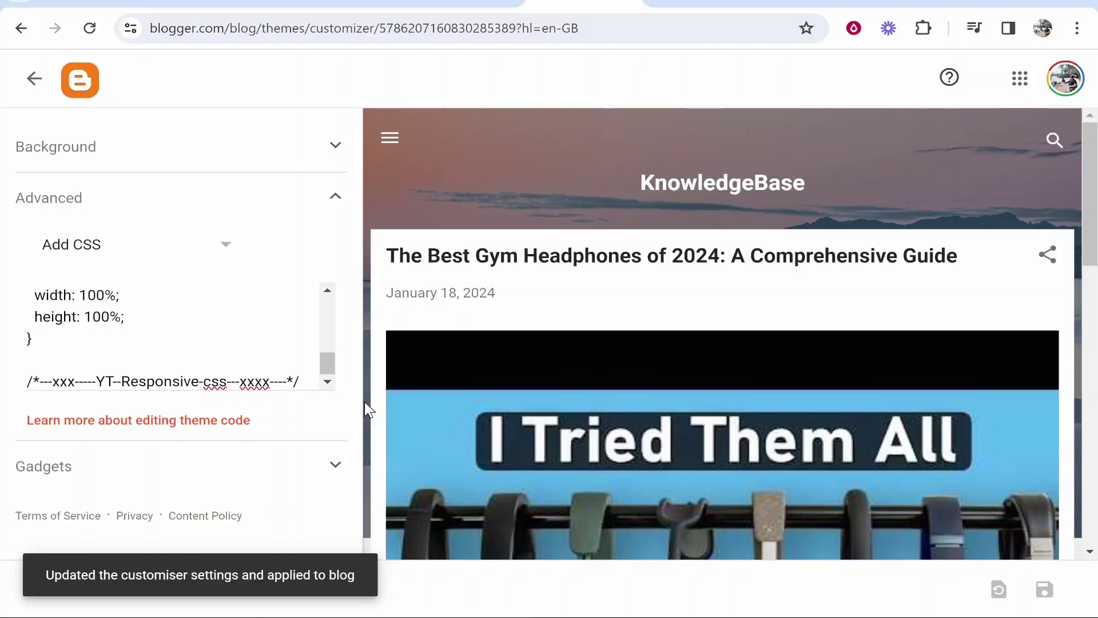
click(31, 80)
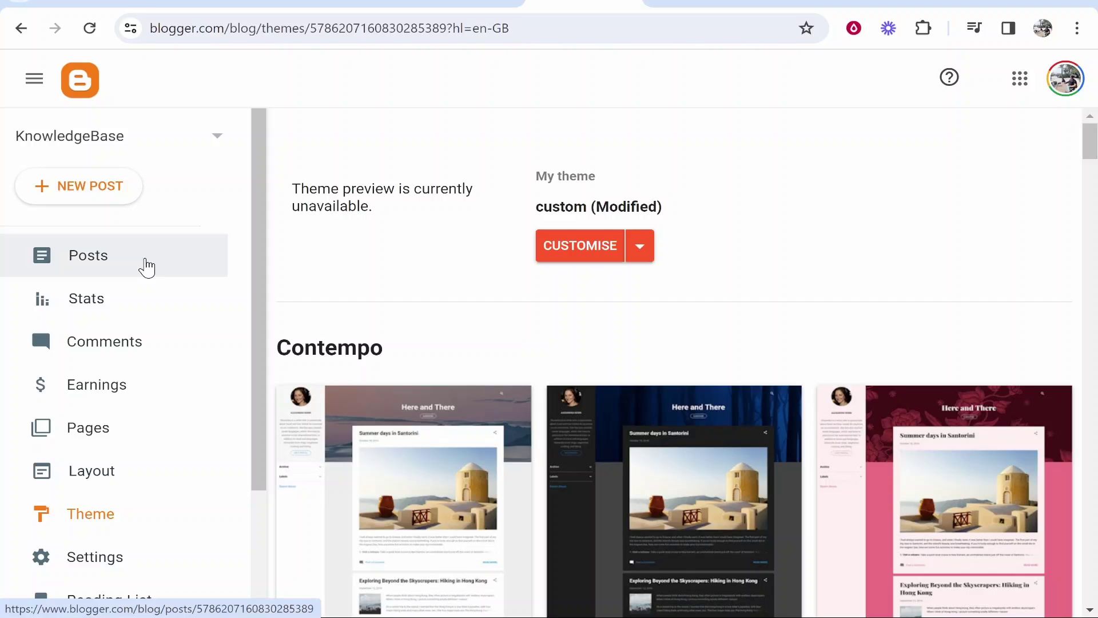
Open the Gym Headphones post with its editor in Compose view.
click(147, 266)
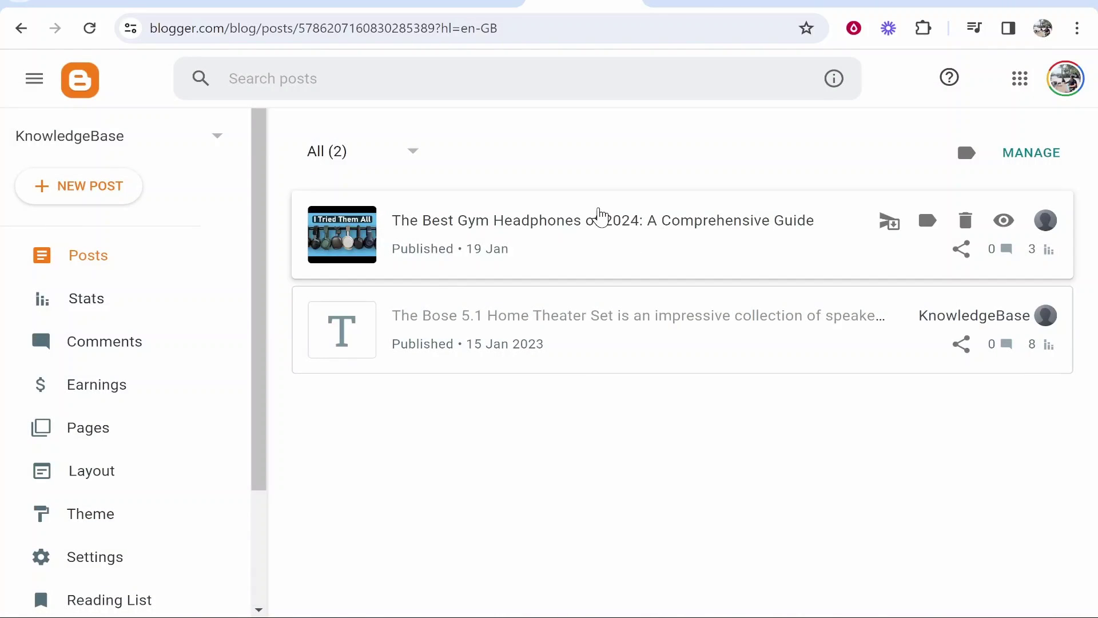
click(601, 218)
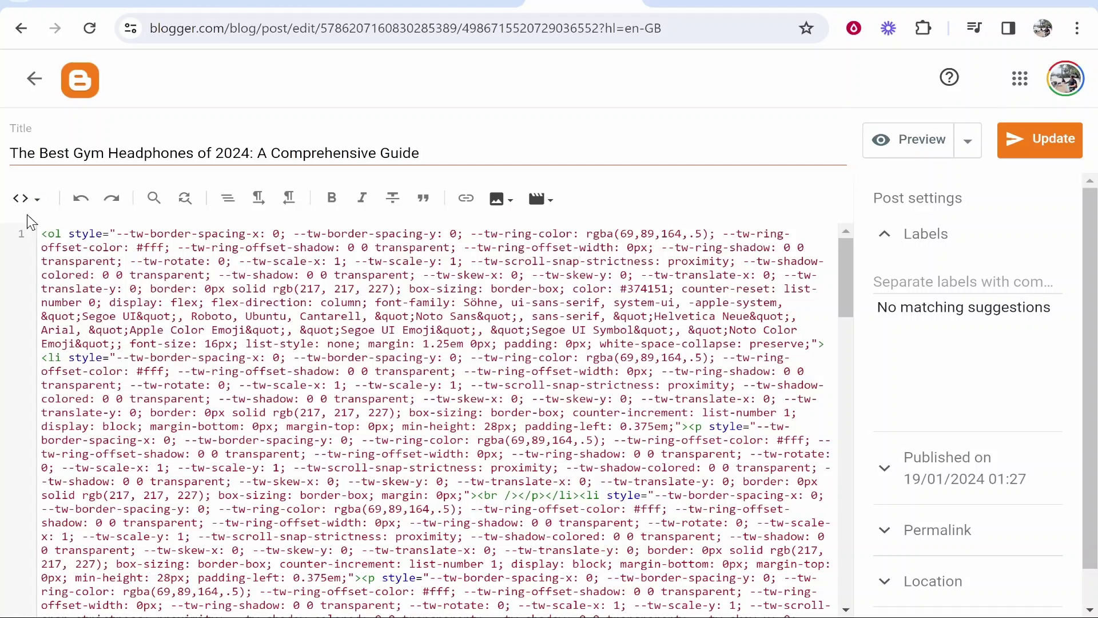
click(27, 199)
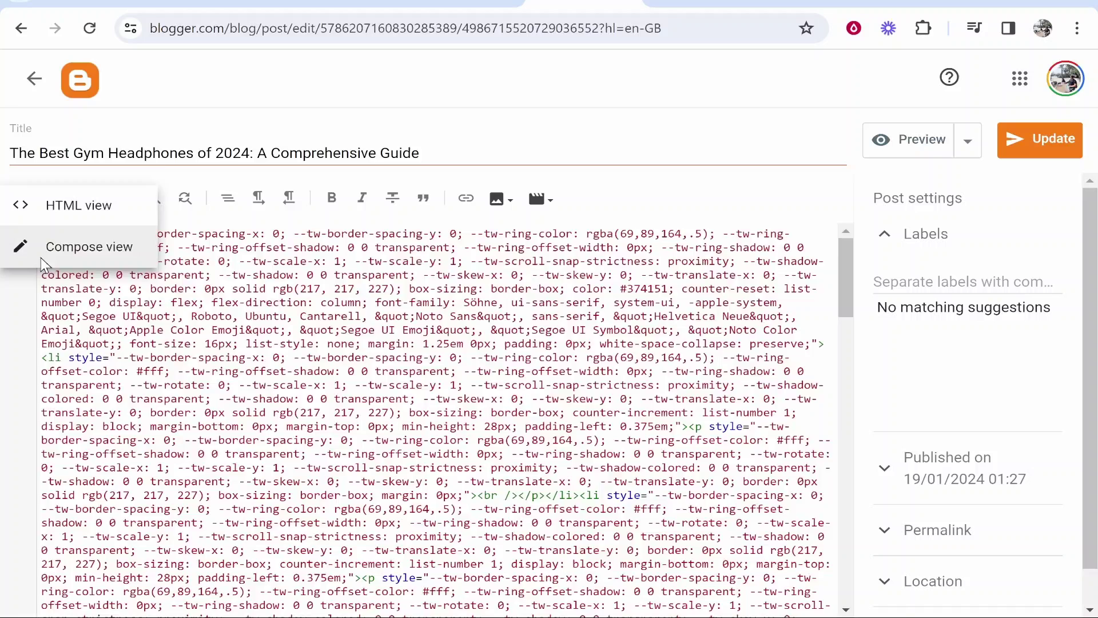
click(68, 247)
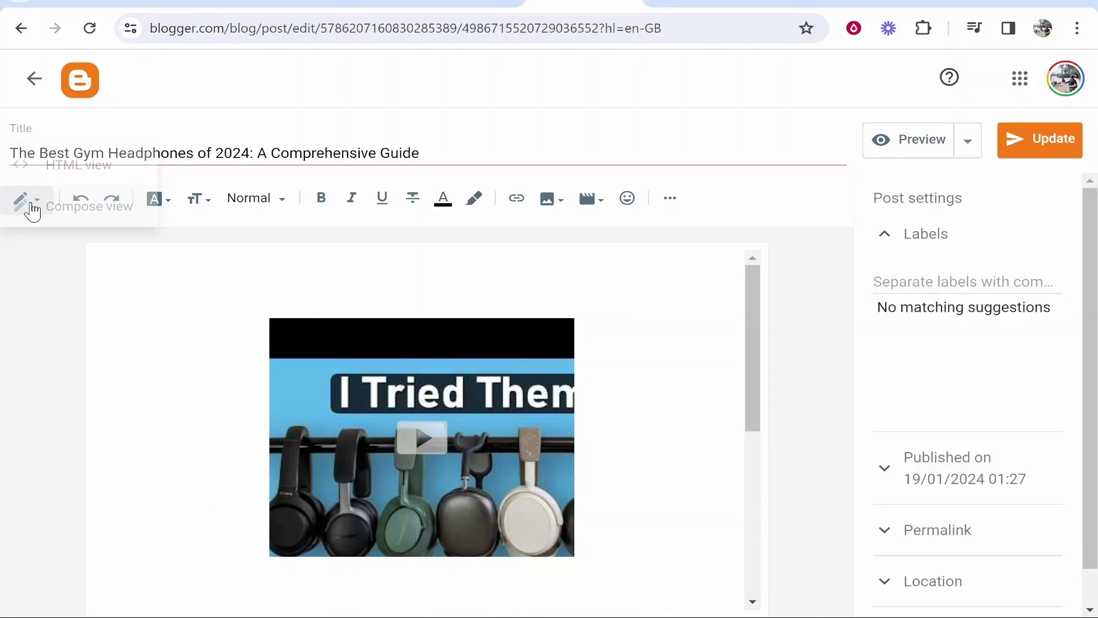
click(27, 200)
click(49, 224)
Delete the old embedded video from the post.
scroll(283, 407, down, 10)
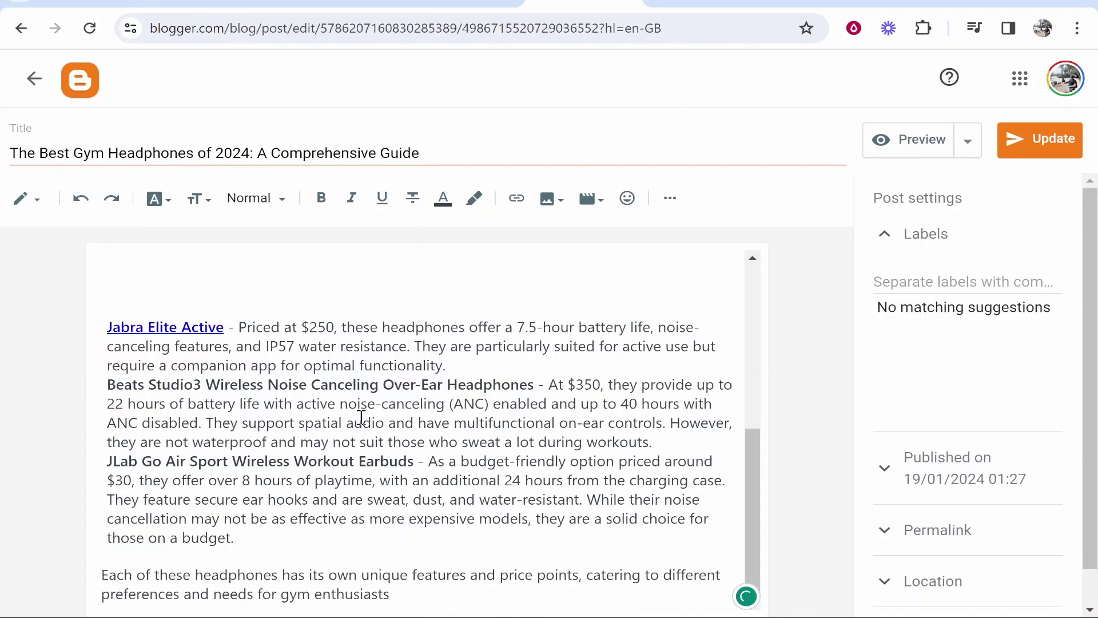
scroll(361, 417, up, 10)
click(519, 320)
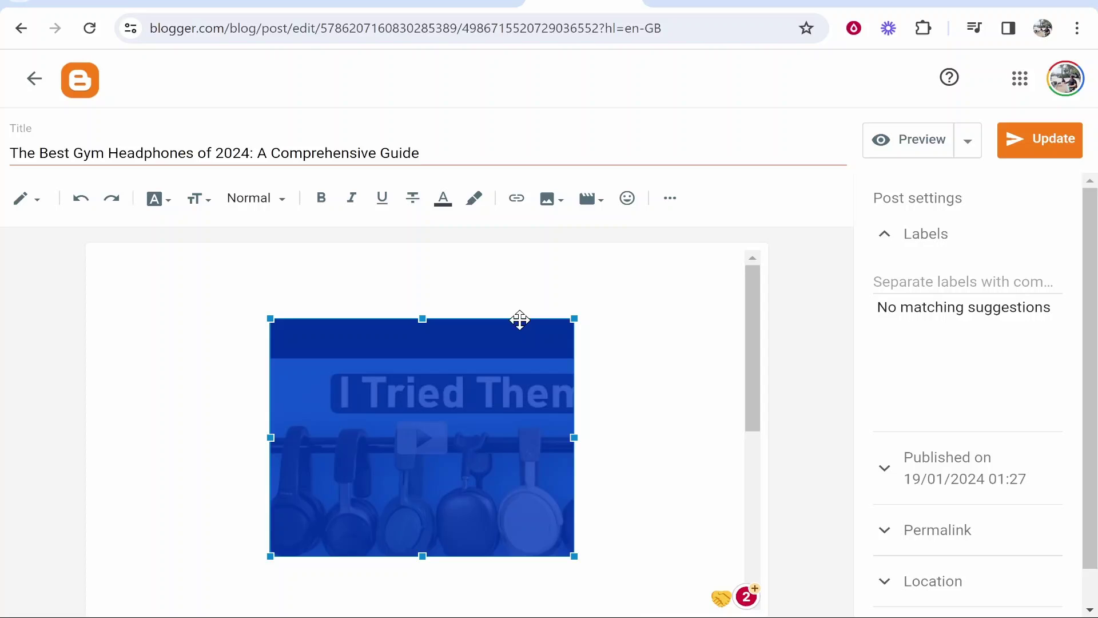
key(Delete)
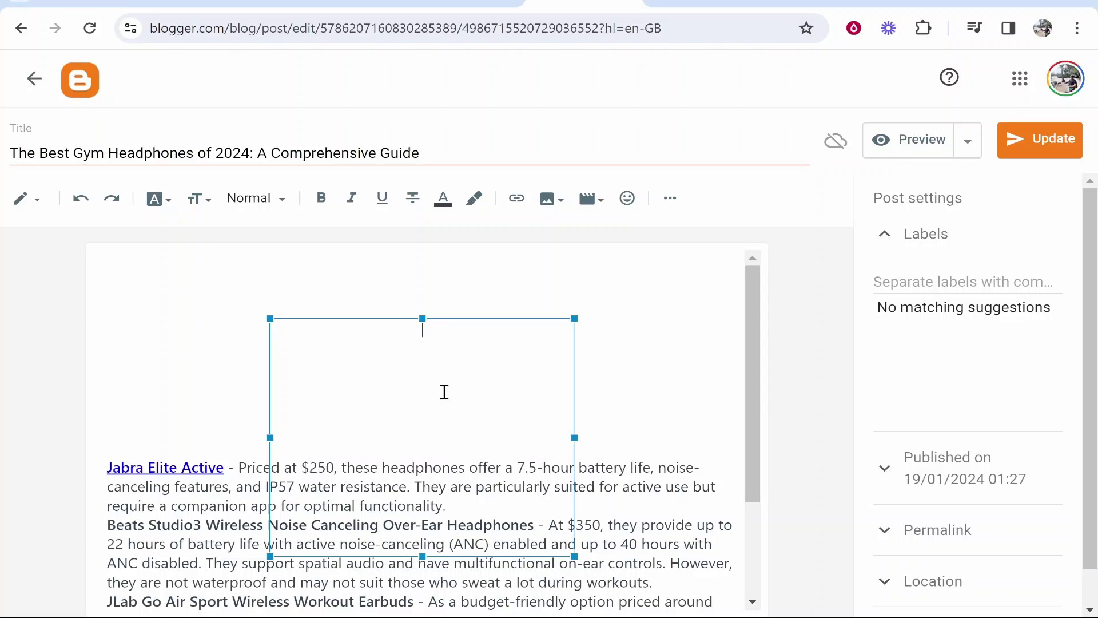
click(592, 200)
click(639, 293)
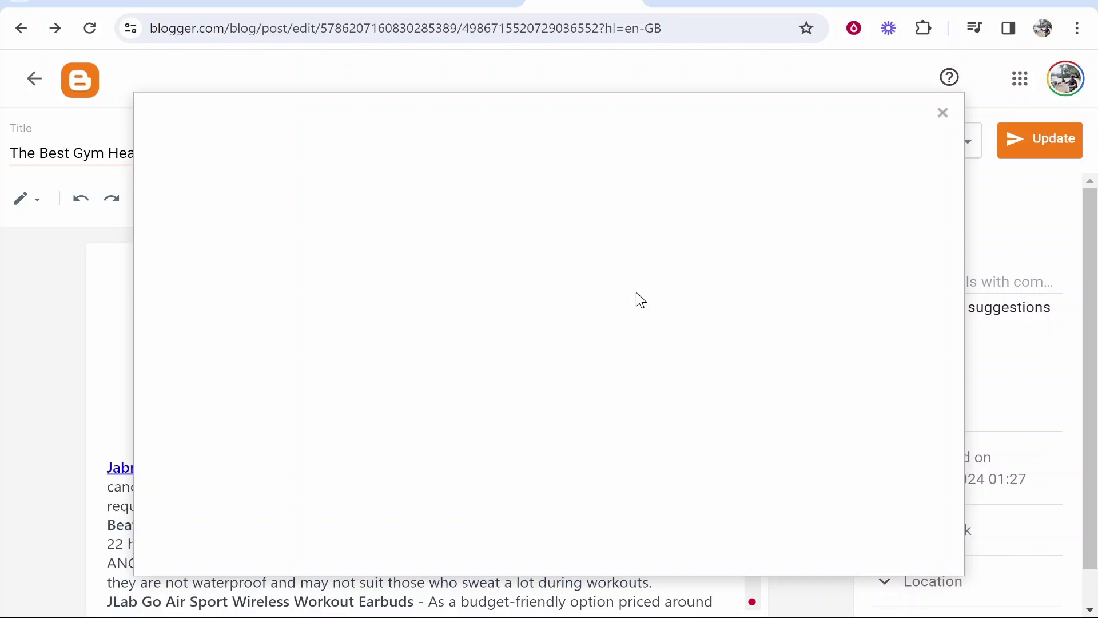
click(267, 163)
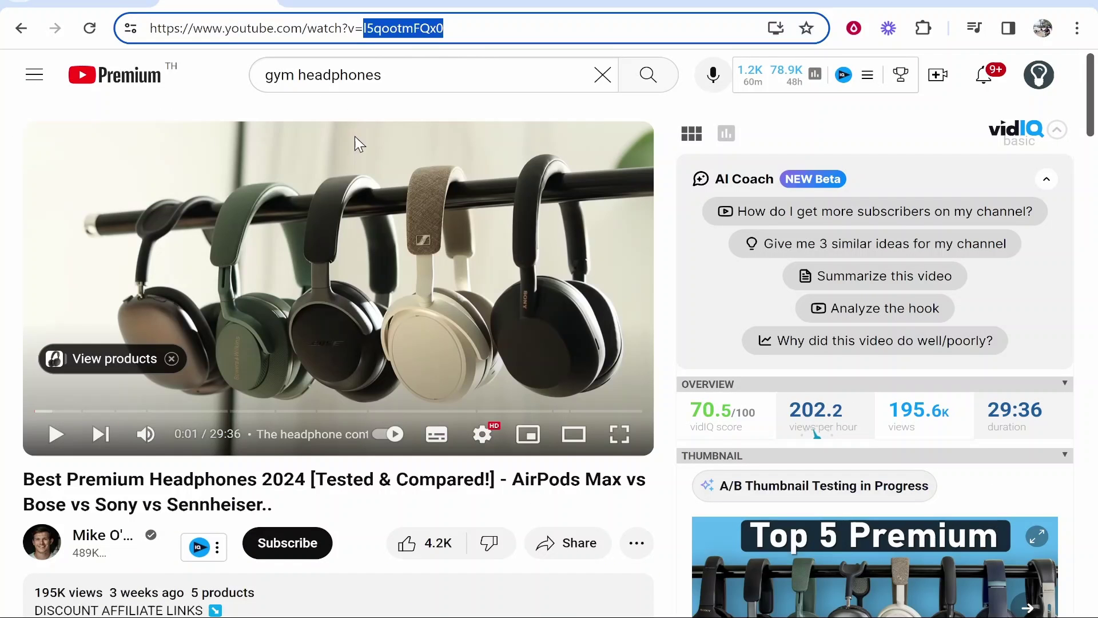
click(372, 25)
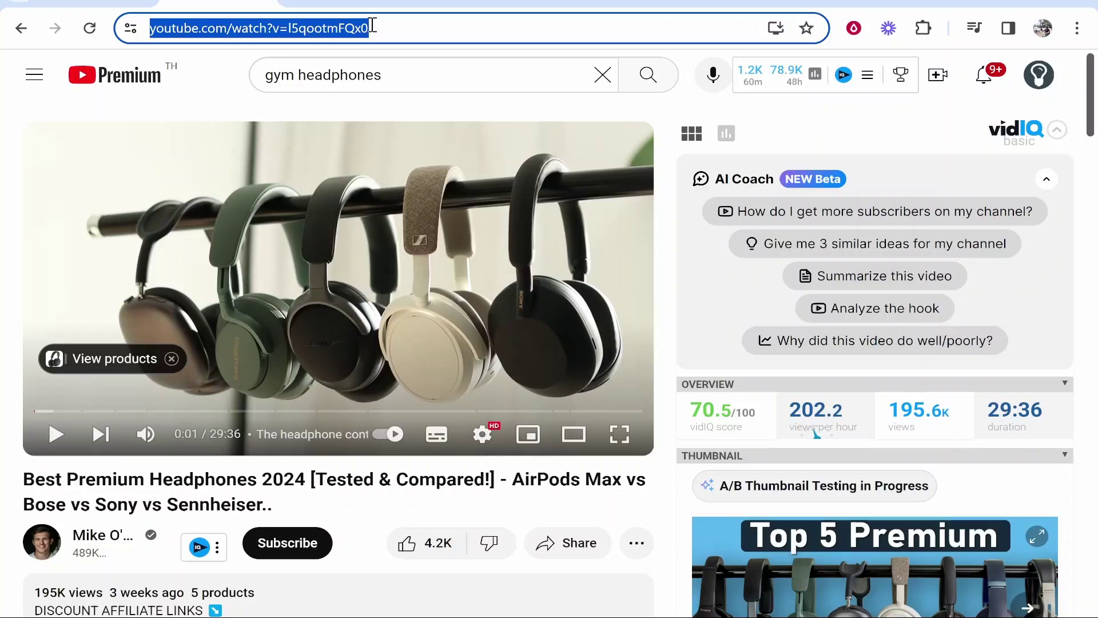
key(ctrl+c)
click(589, 6)
key(ctrl+v)
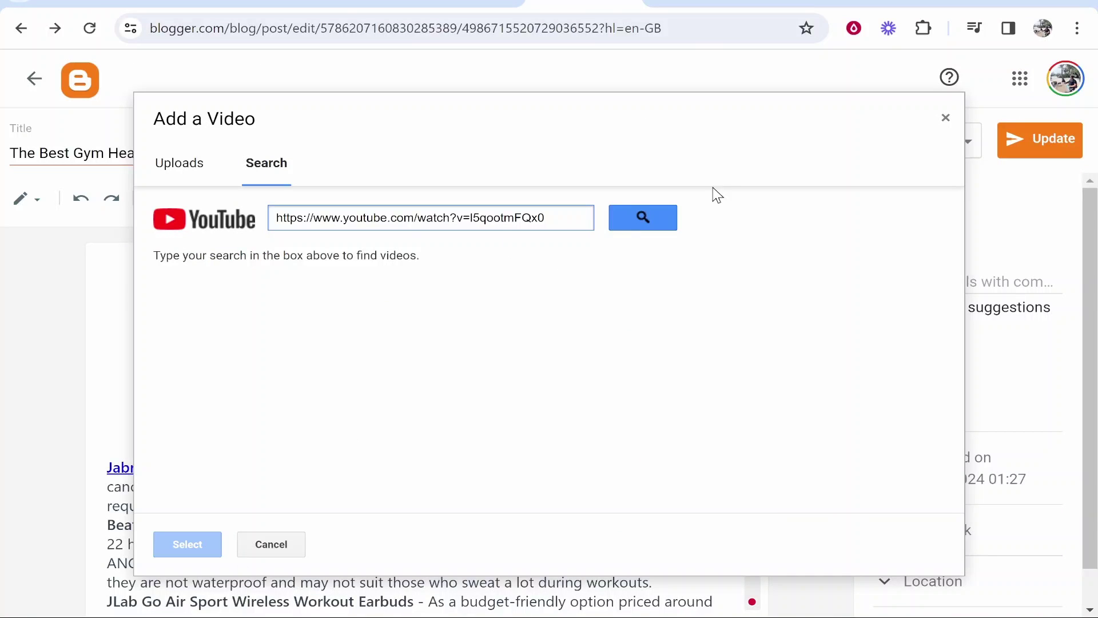
click(641, 218)
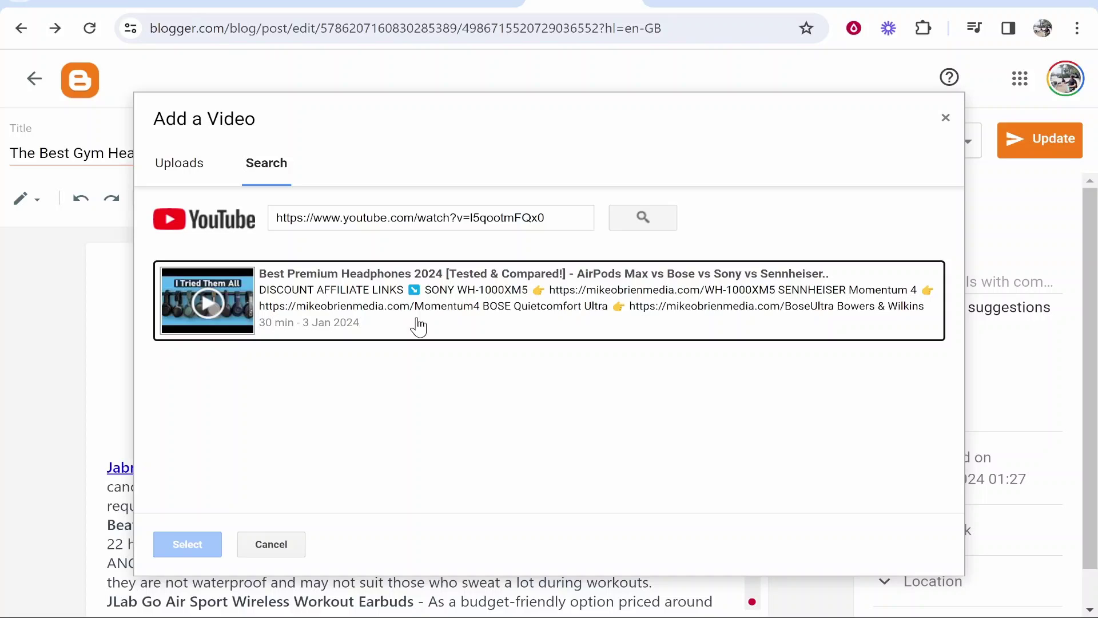
click(343, 309)
click(187, 544)
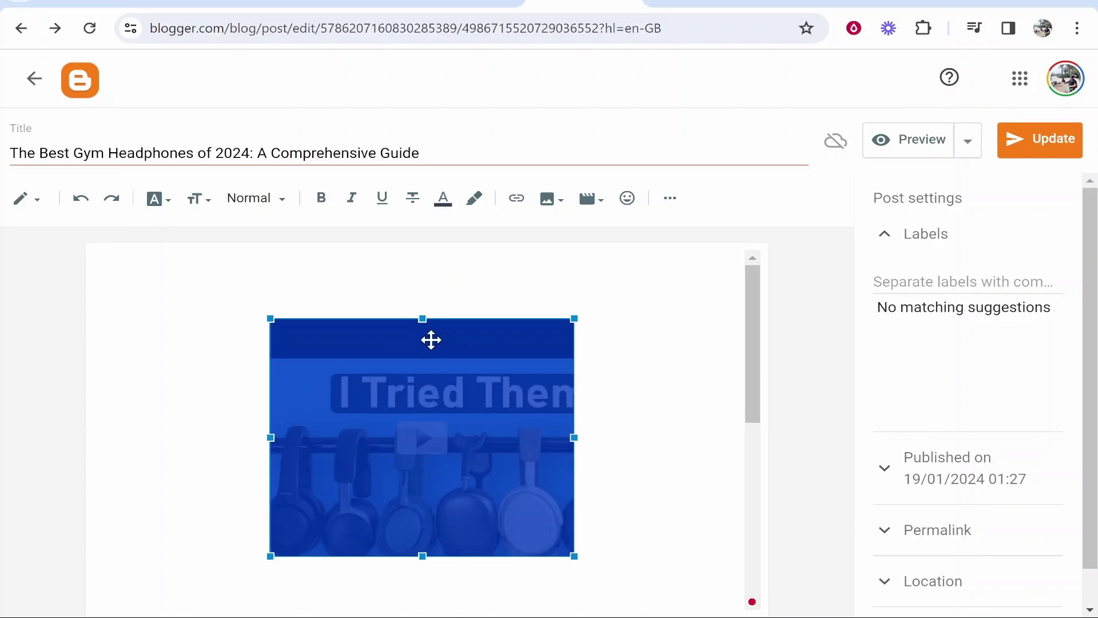
scroll(638, 356, down, 3)
click(606, 356)
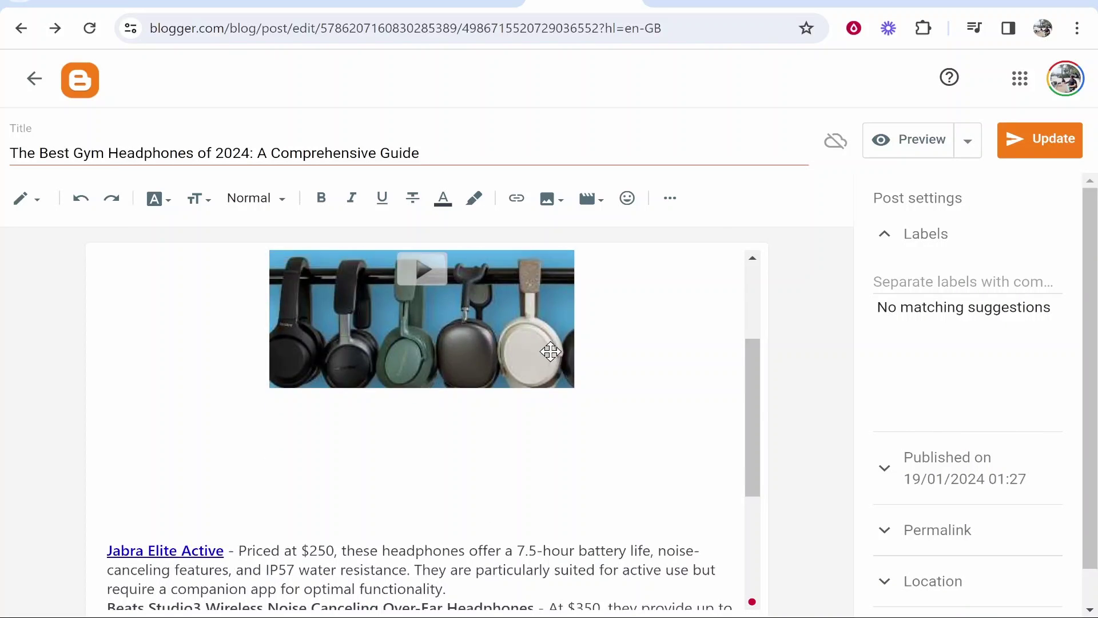
click(551, 351)
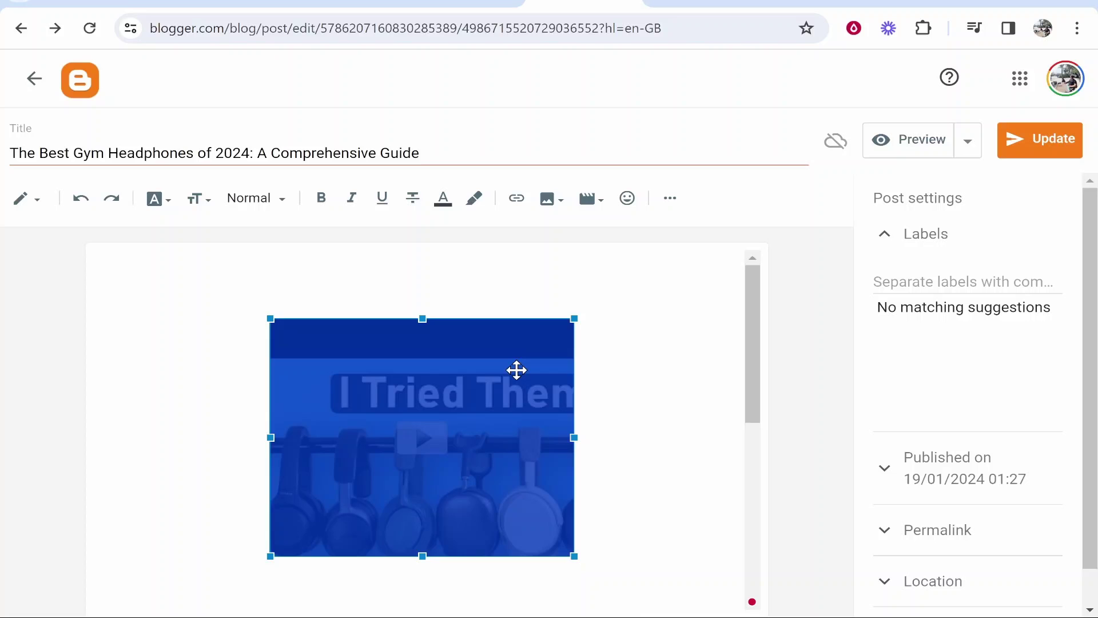
key(Delete)
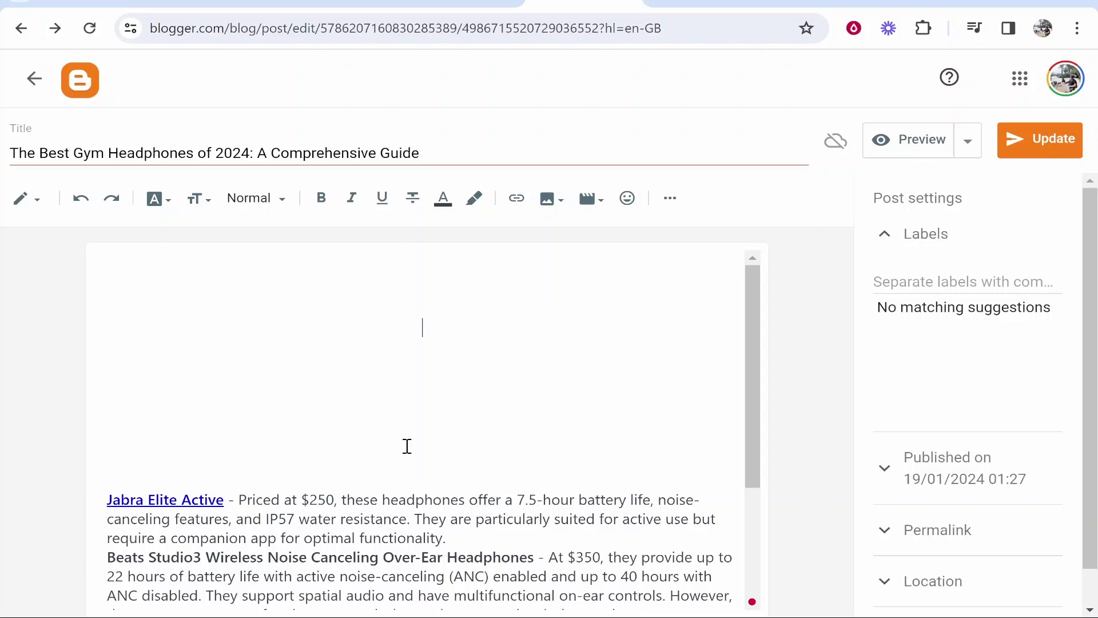
Copy the responsive iframe embed code from webbyfan's step 2 and return to Blogger.
click(463, 2)
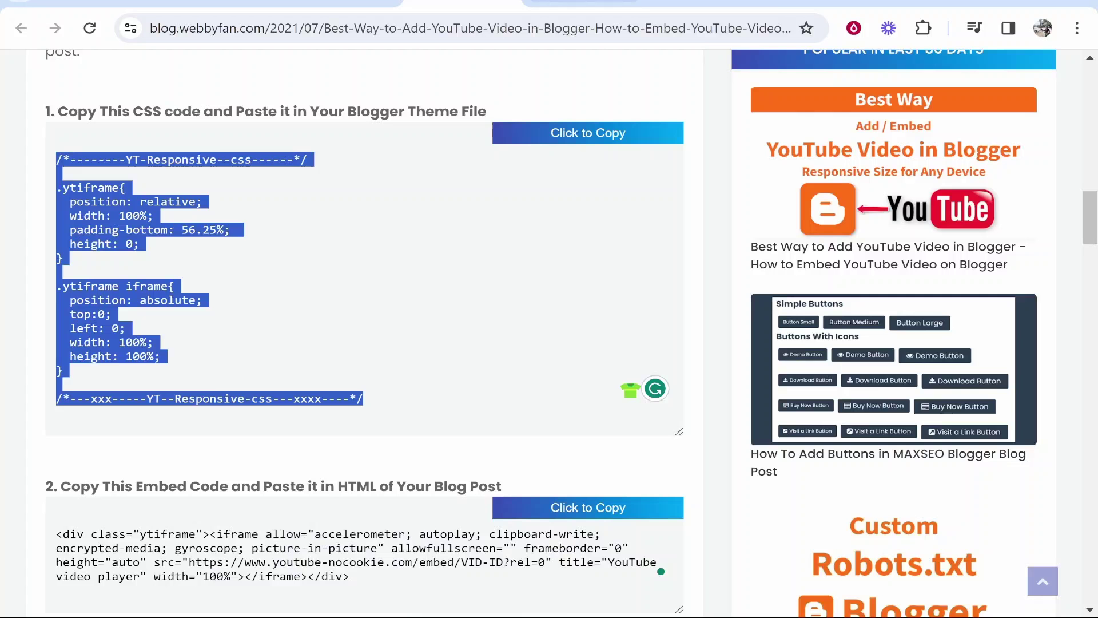
click(200, 483)
scroll(335, 464, down, 3)
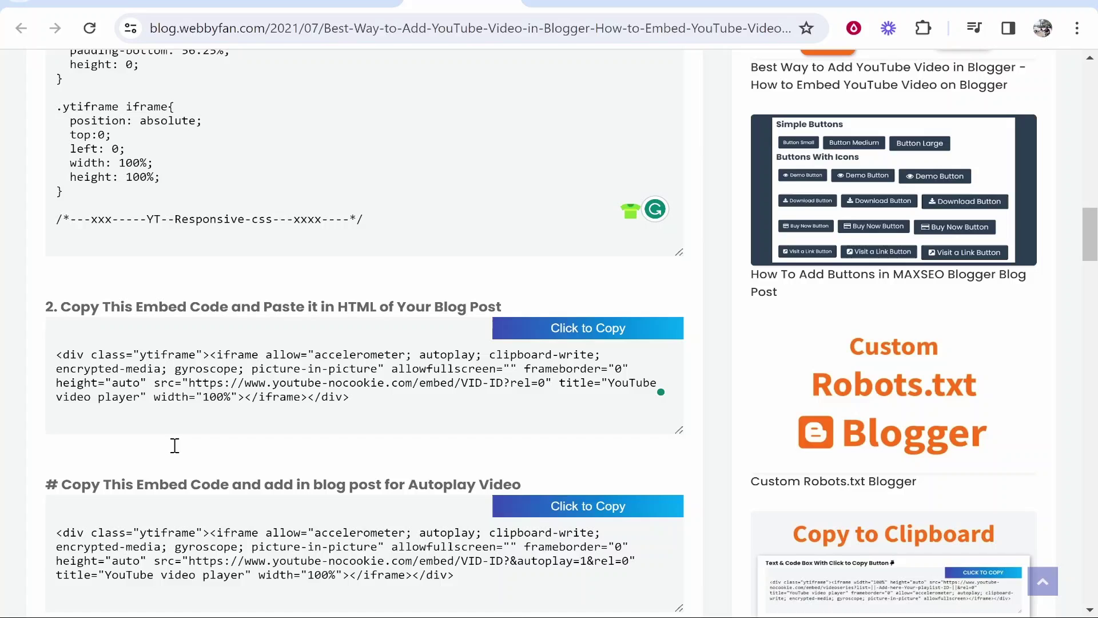
scroll(354, 229, up, 3)
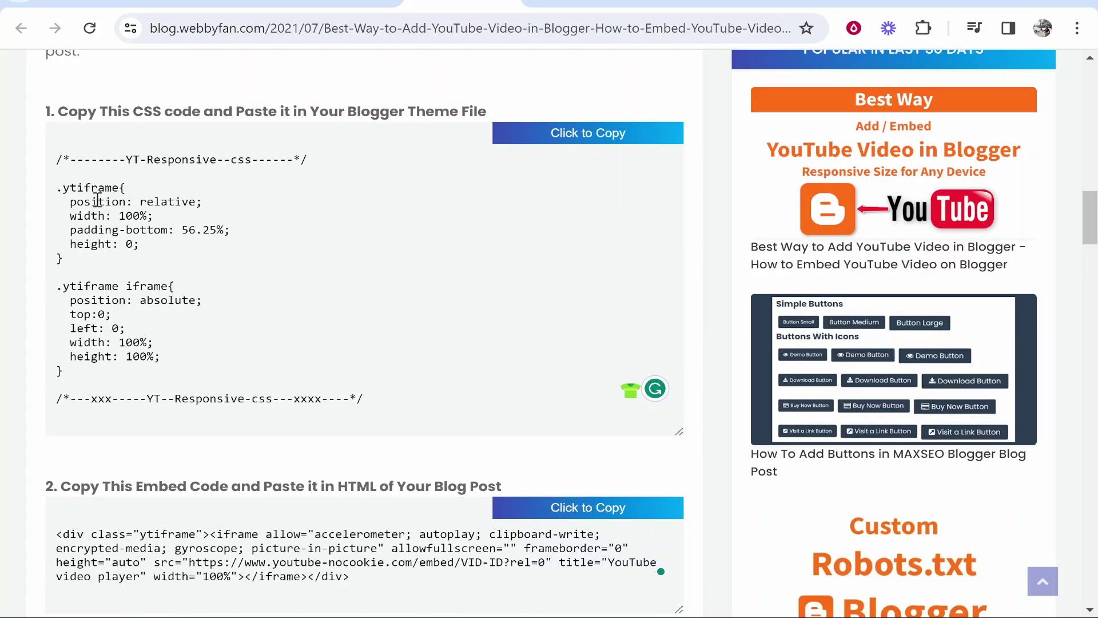
scroll(259, 281, down, 3)
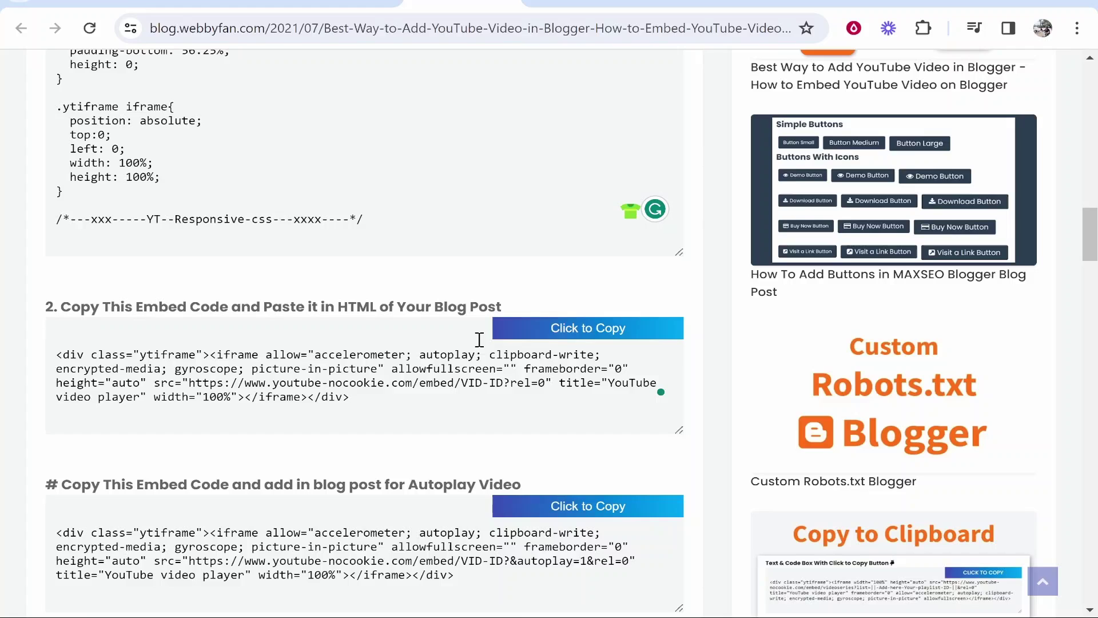
click(587, 331)
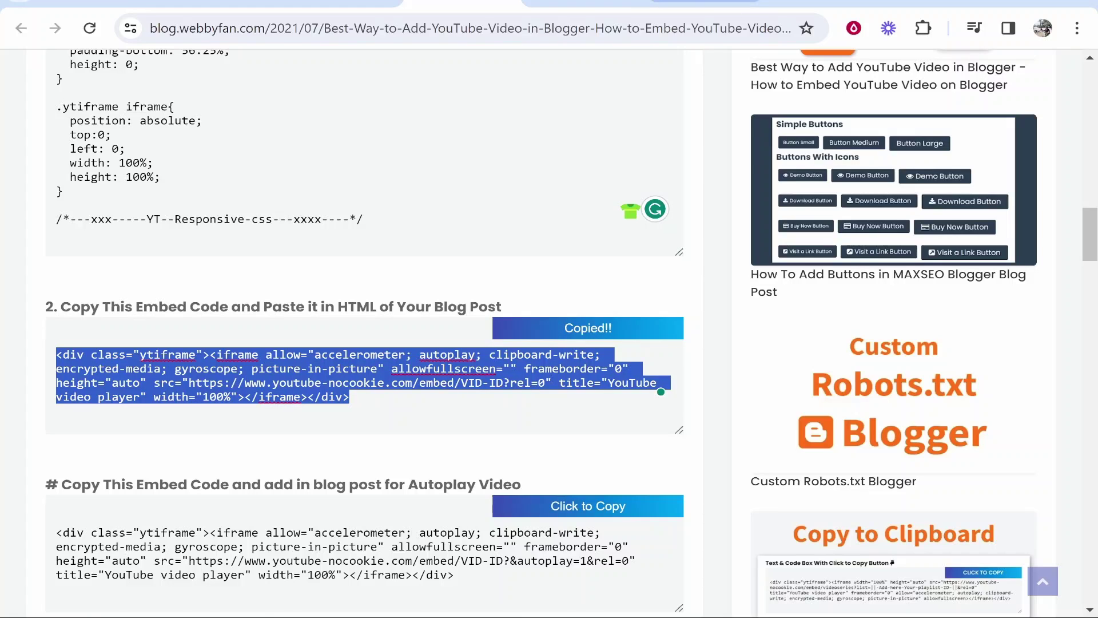
click(583, 2)
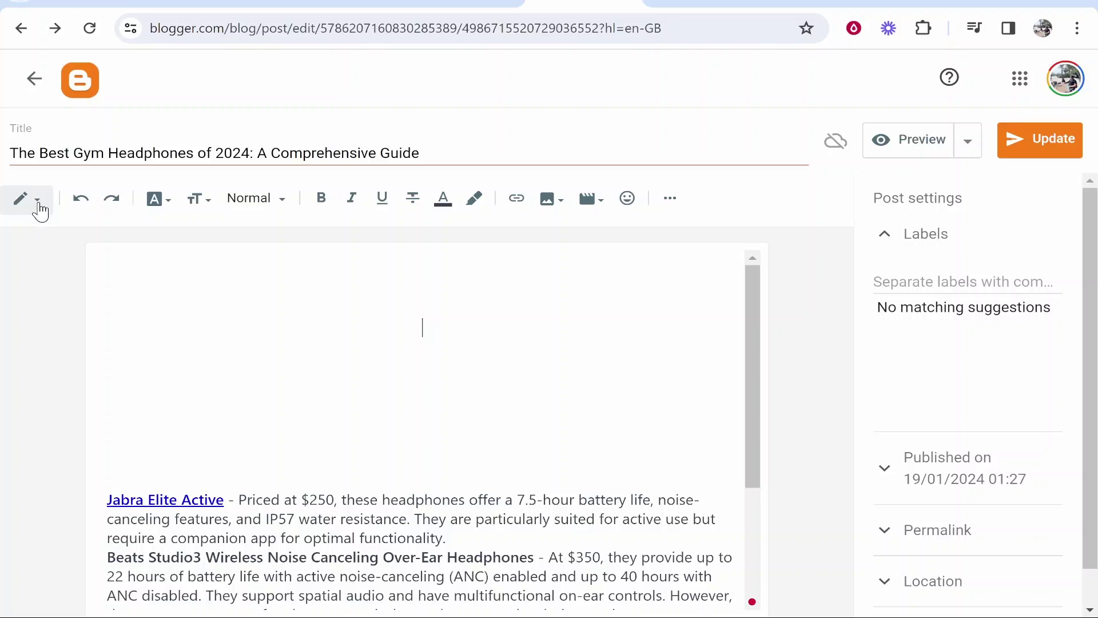
In HTML view, paste the ytiframe embed code on line 1 and select VID-ID.
click(20, 207)
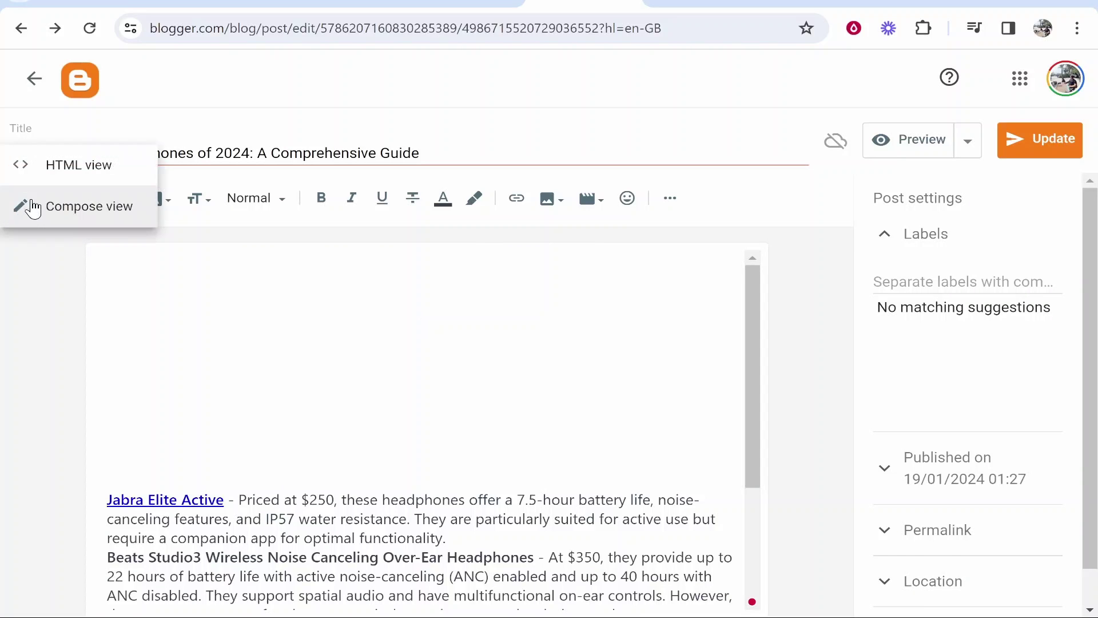
click(64, 173)
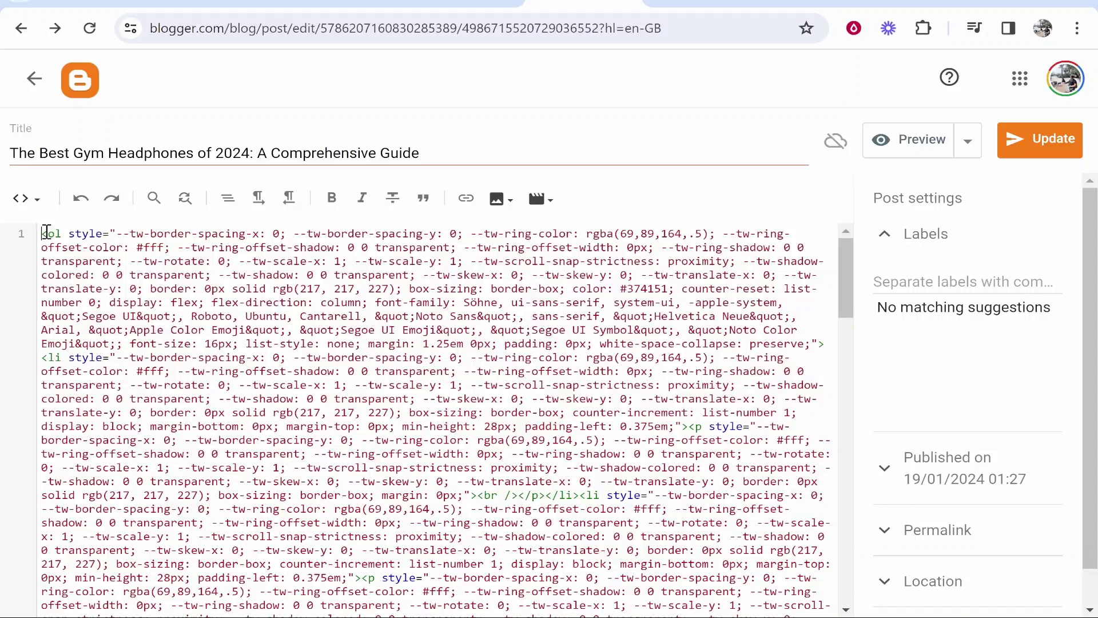
key(Return)
key(Return)
key(Return)
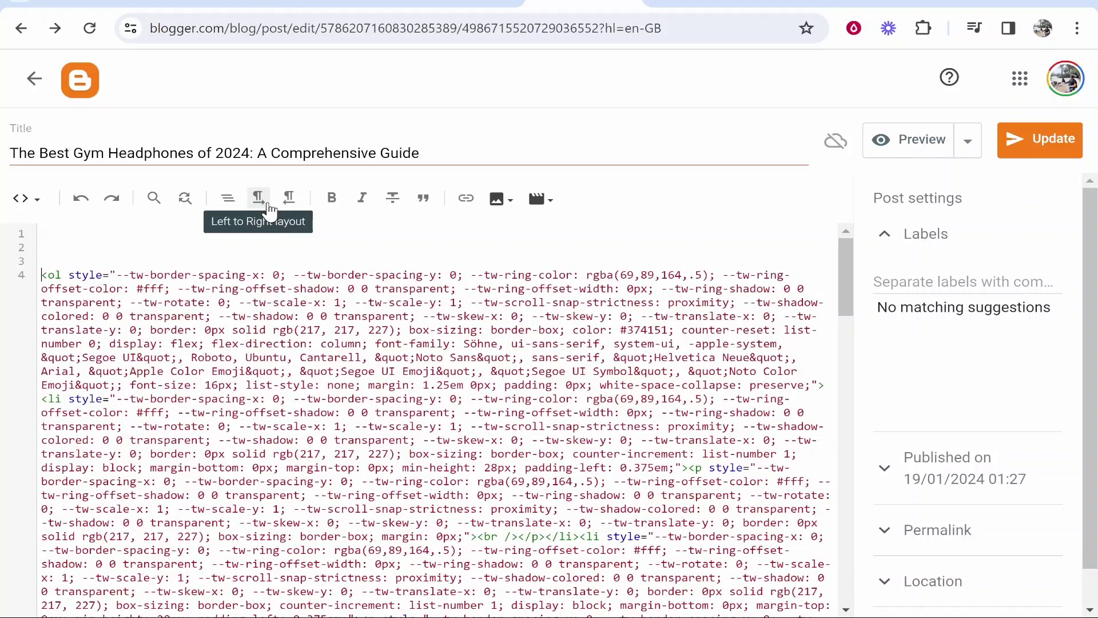
key(Up)
key(Up)
key(Up)
click(90, 230)
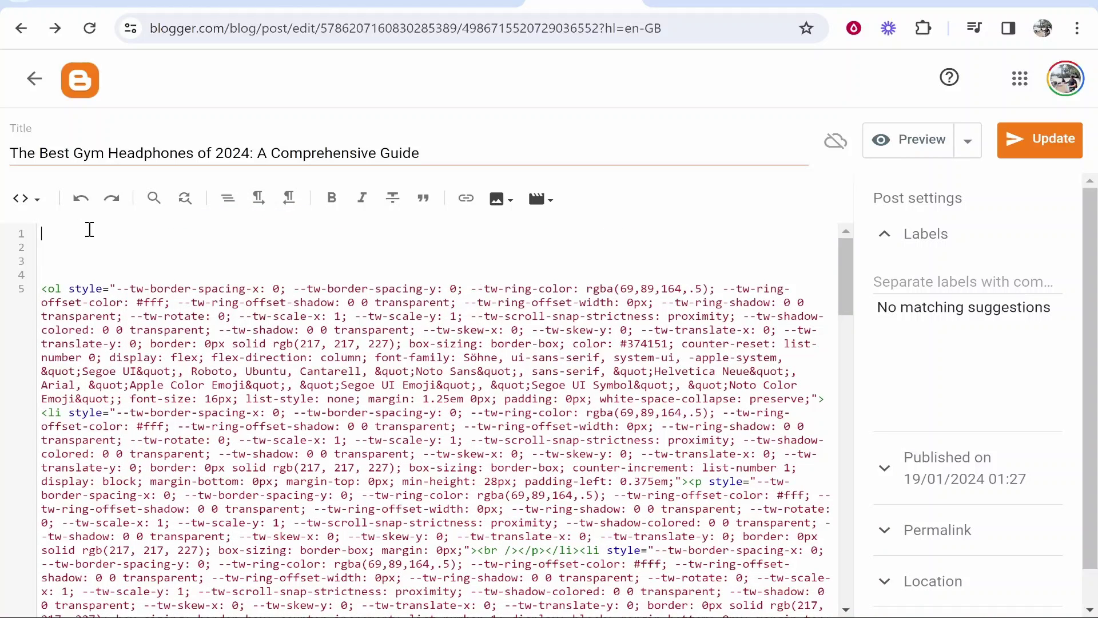
right_click(54, 231)
click(115, 406)
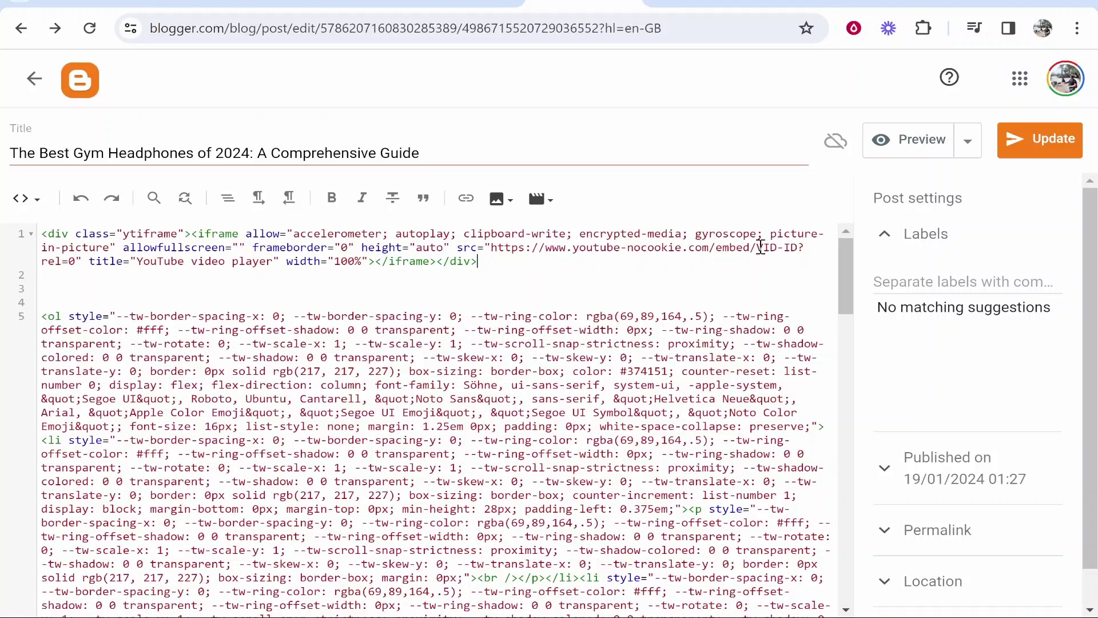
mouse_move(760, 246)
mouse_down()
mouse_move(795, 246)
mouse_move(760, 249)
mouse_up()
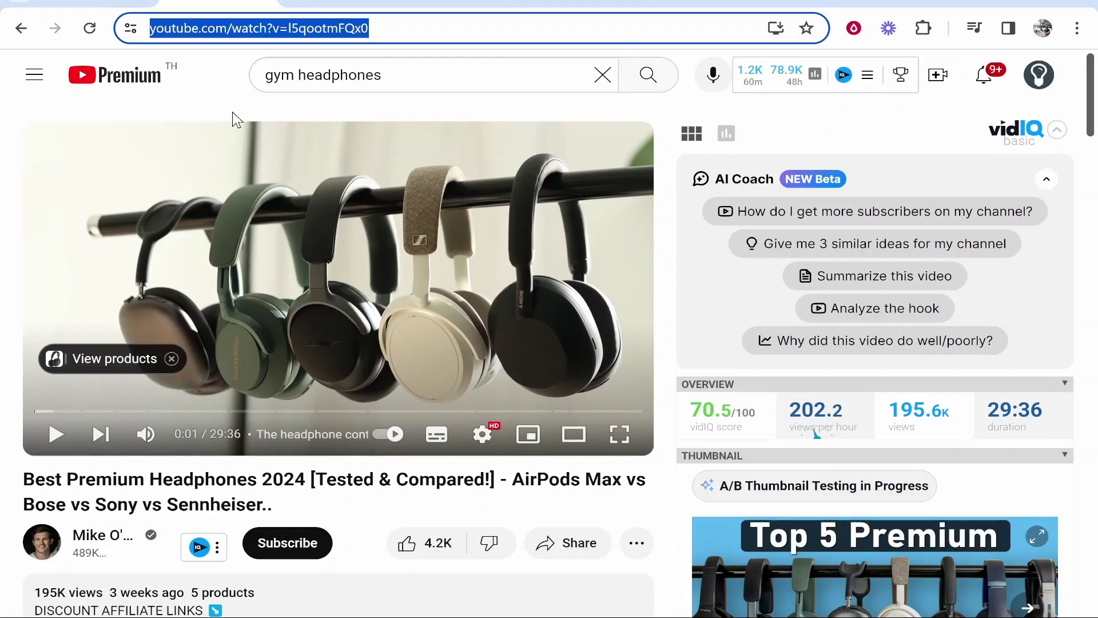
Copy the video ID l5qootmFQx0 from the YouTube watch page address.
click(207, 78)
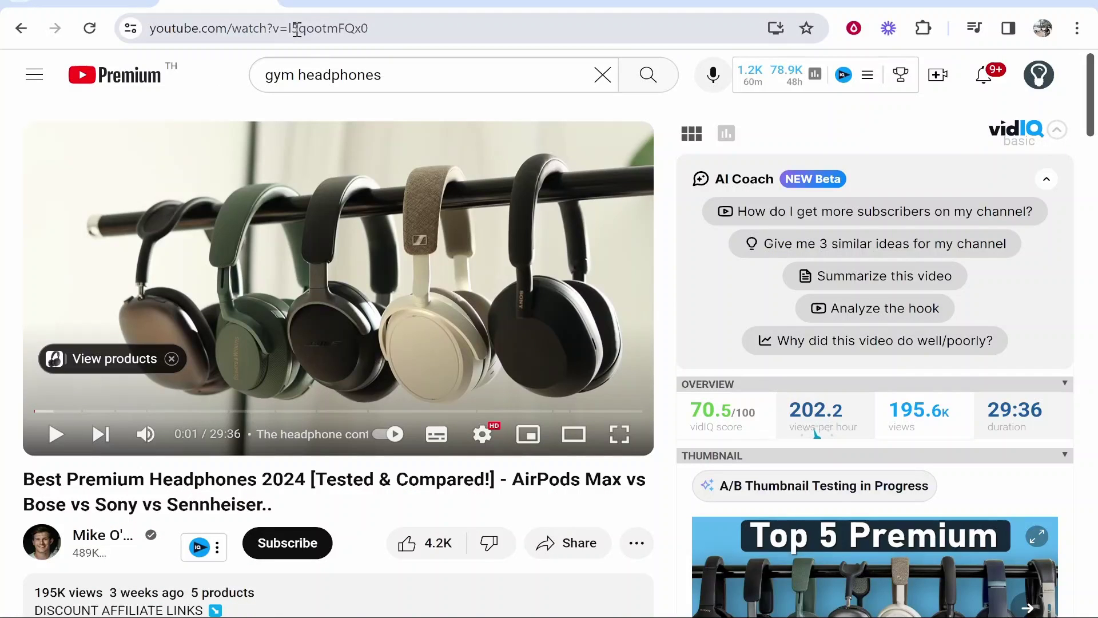
drag(291, 27, 369, 28)
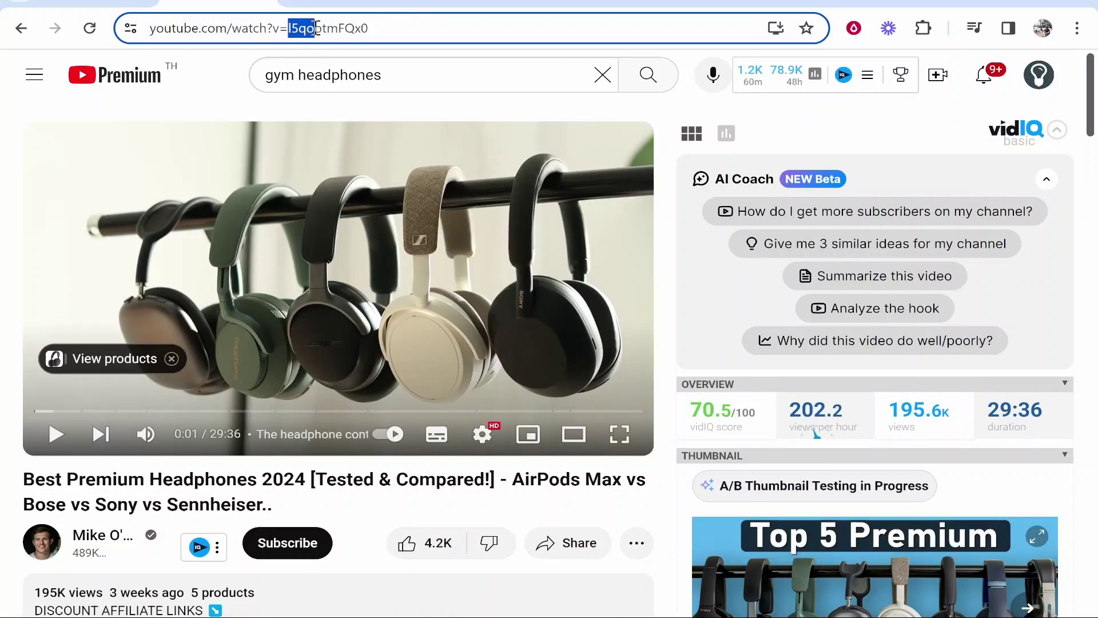
click(372, 26)
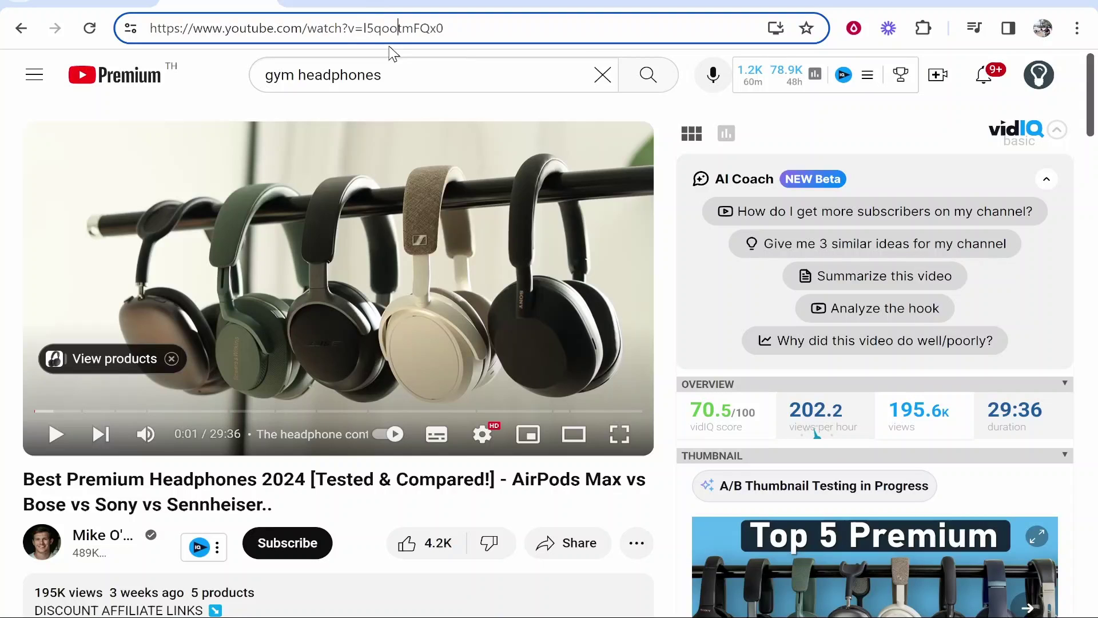
drag(365, 29, 445, 29)
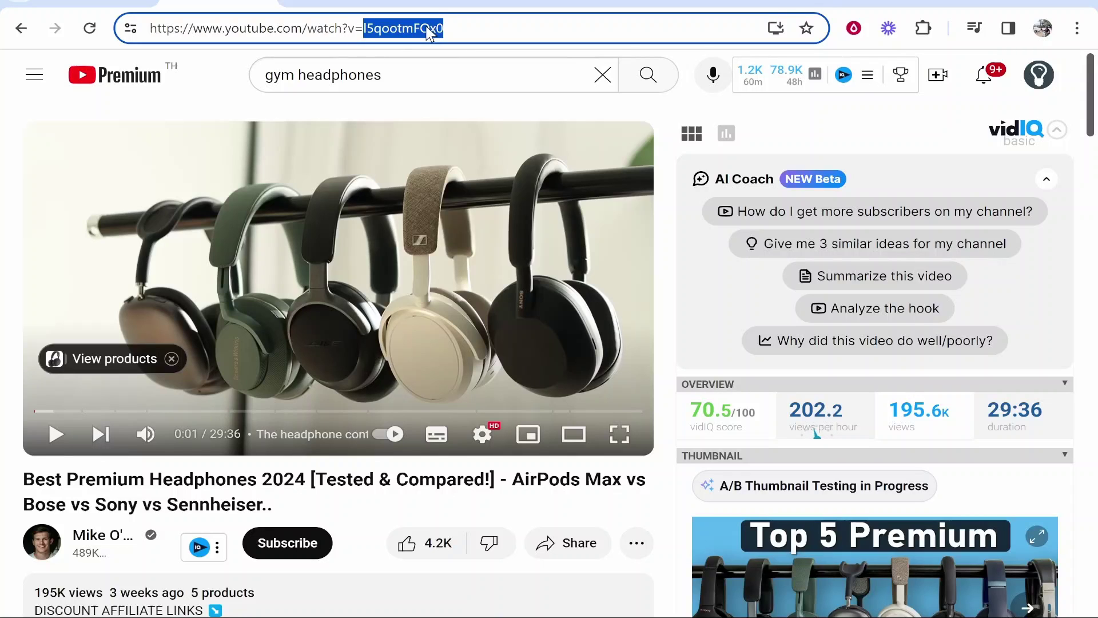
right_click(445, 28)
click(518, 197)
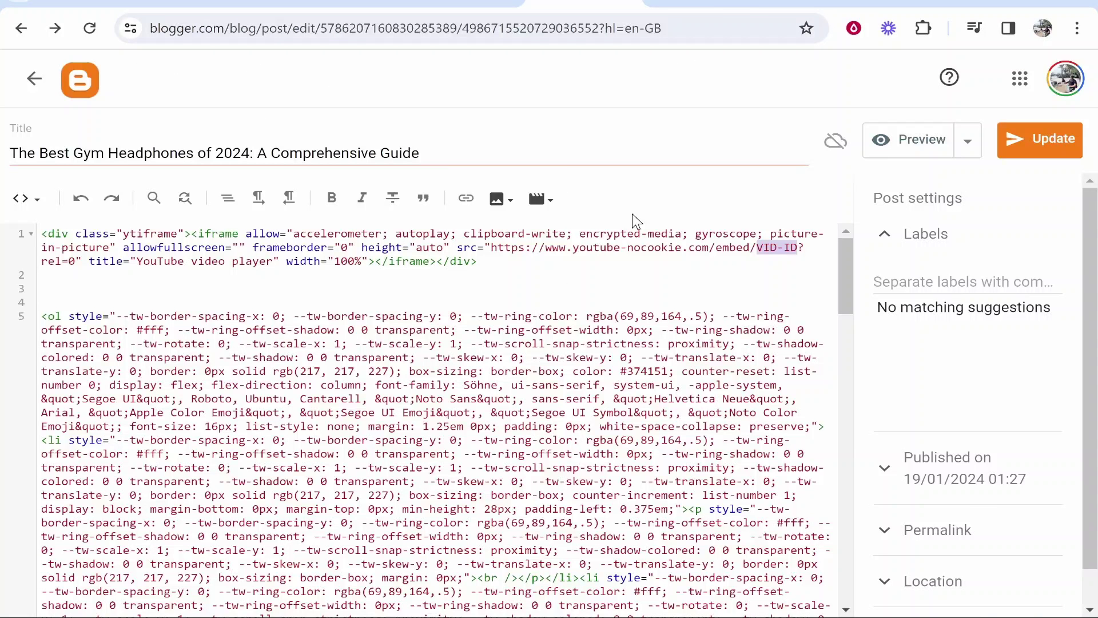
Replace VID-ID in the iframe src with the video ID l5qootmFQx0.
drag(797, 248, 757, 247)
right_click(781, 247)
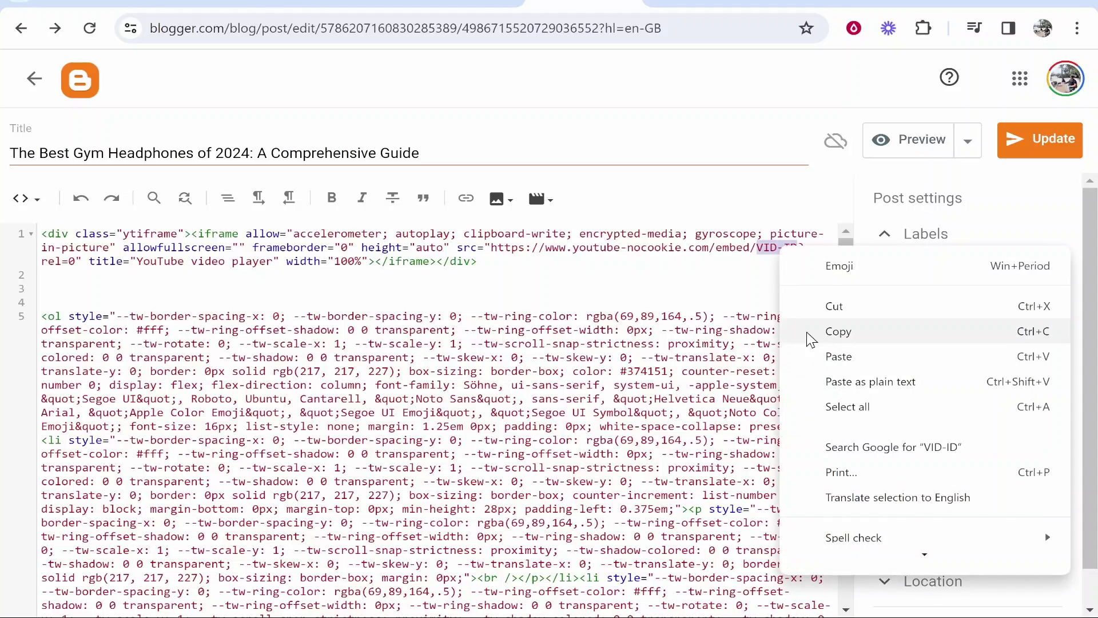
click(718, 275)
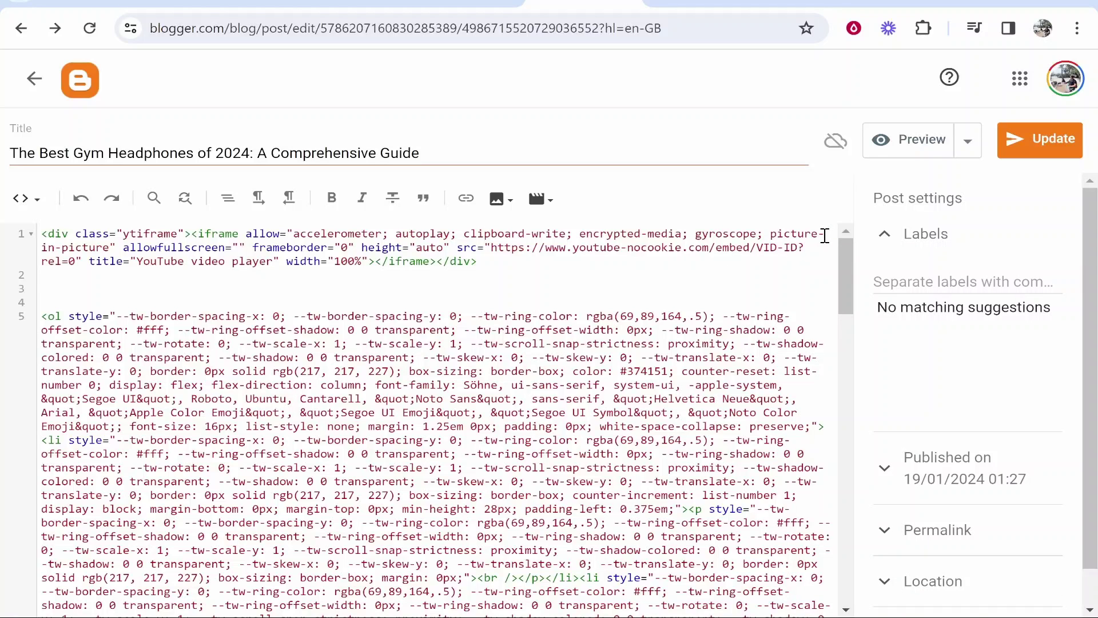
key(BackSpace)
key(BackSpace)
key(BackSpace)
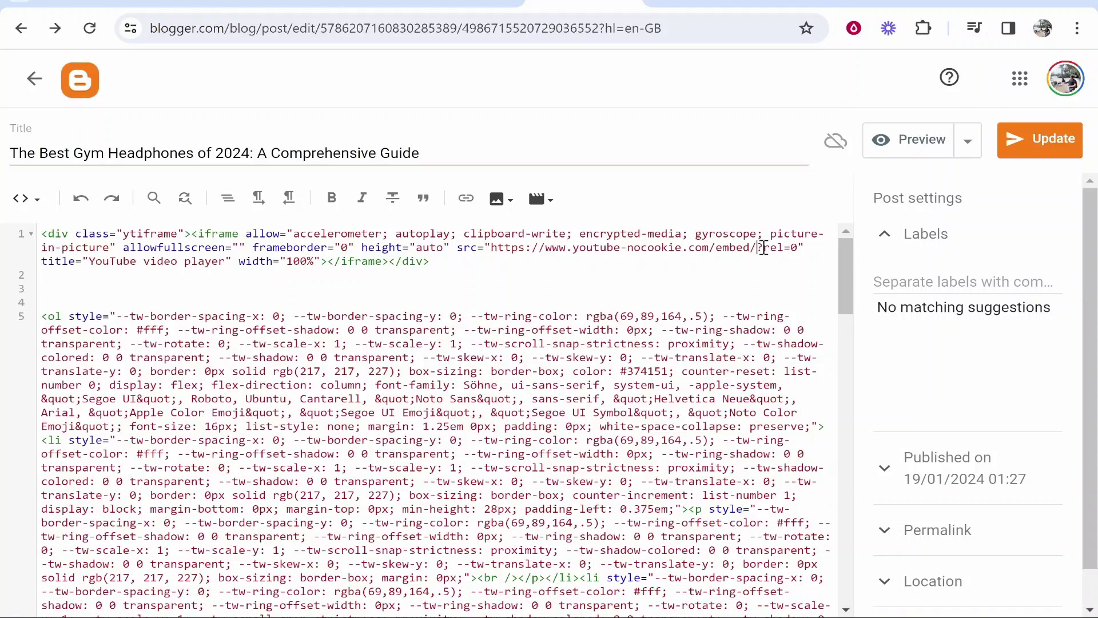
right_click(758, 248)
click(818, 417)
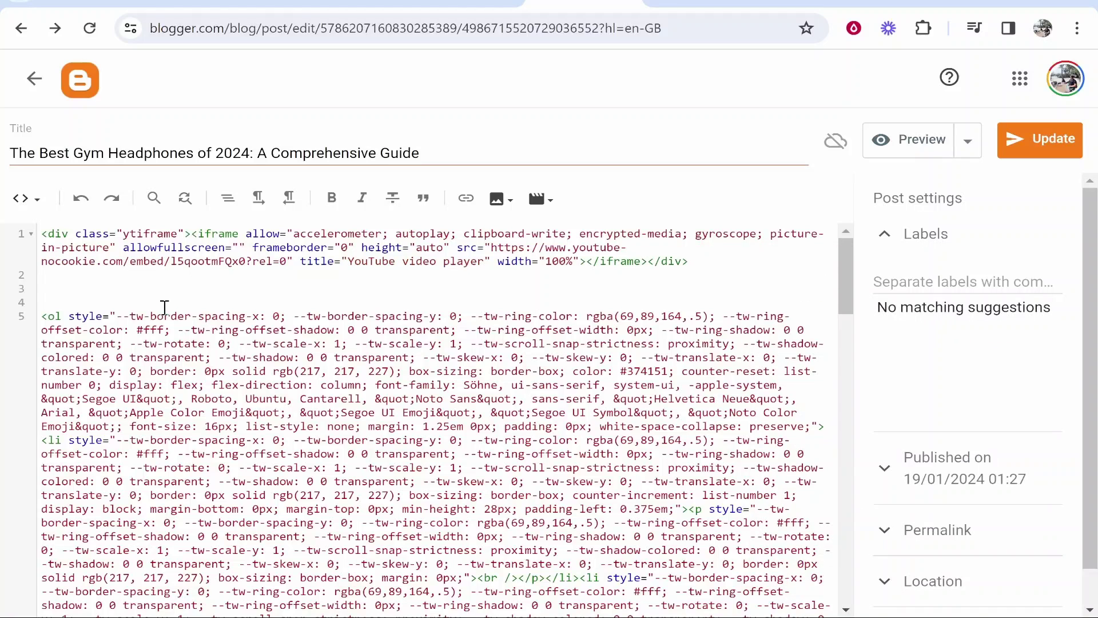
Update the post and reload the live blog post to view the embed.
click(1054, 147)
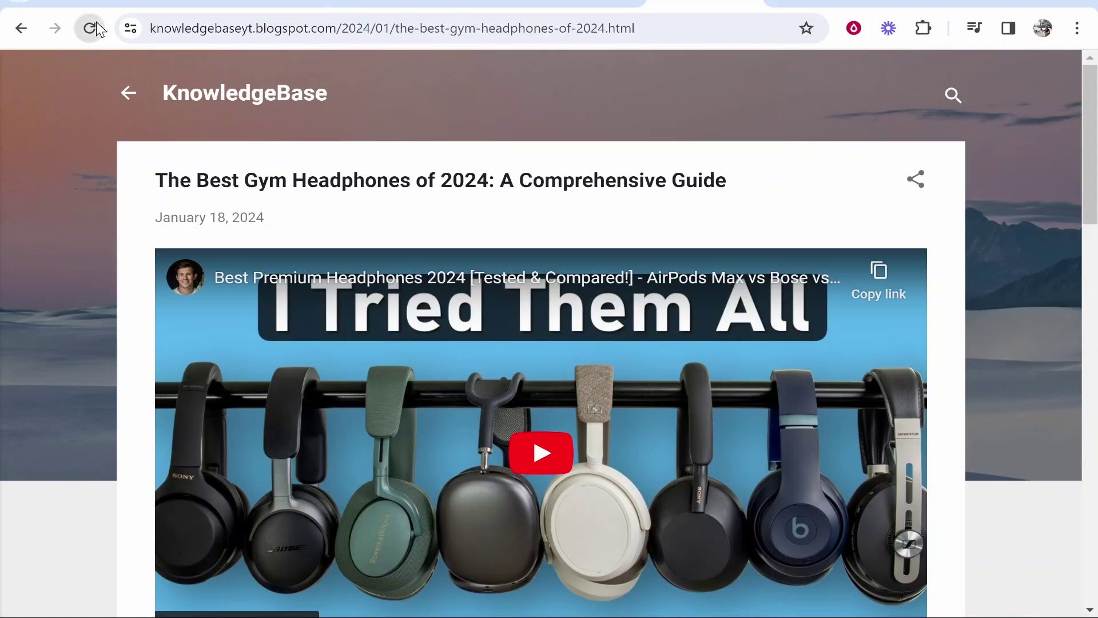
click(90, 28)
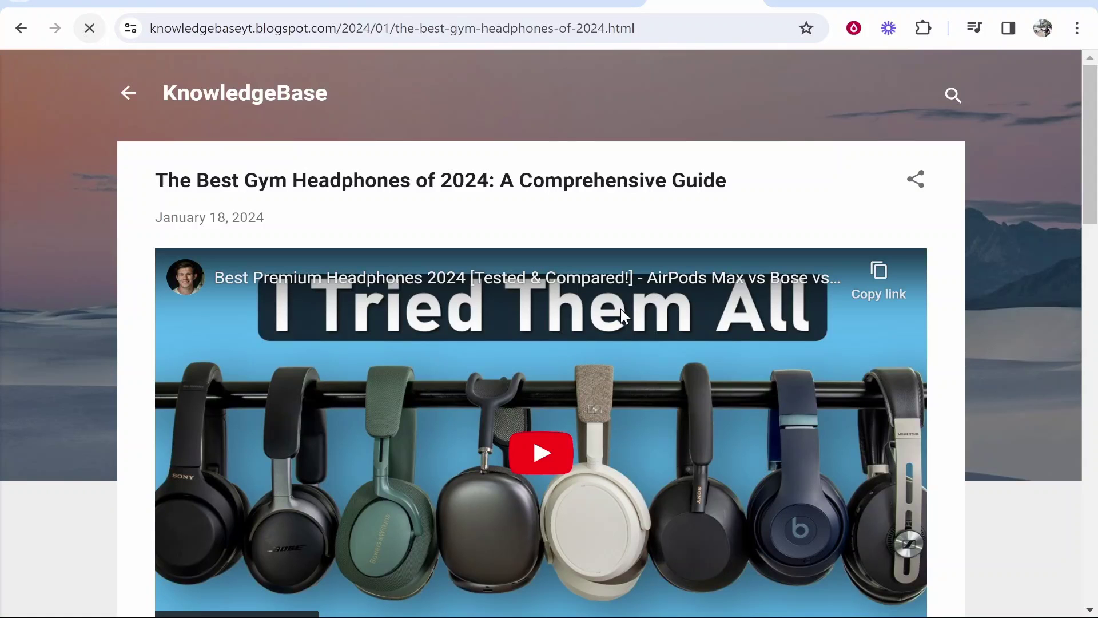
scroll(510, 282, down, 5)
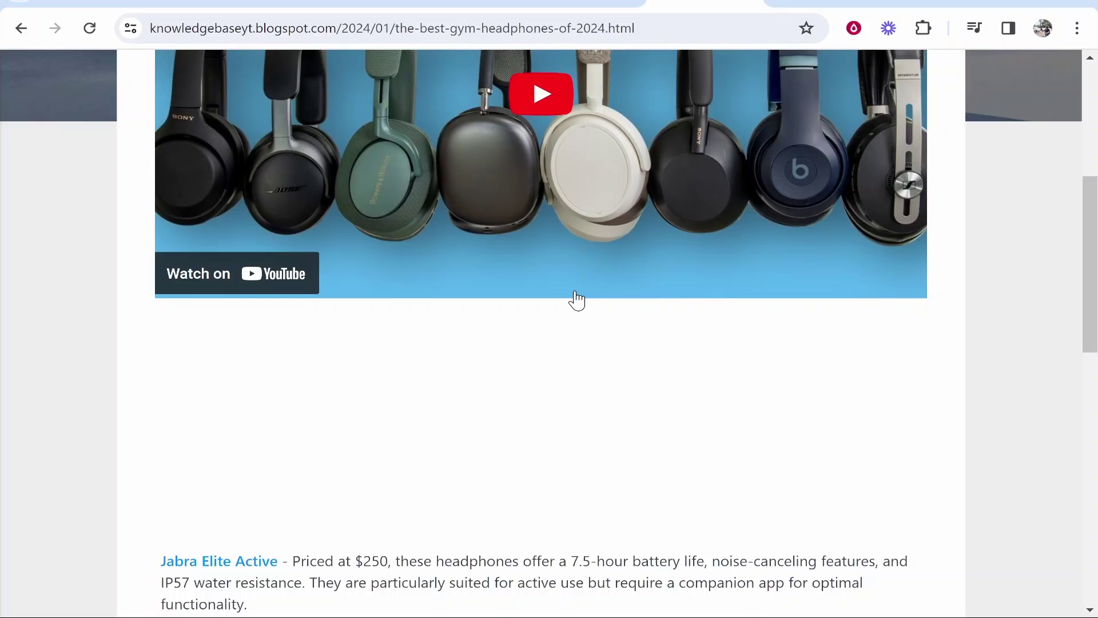
scroll(563, 481, up, 5)
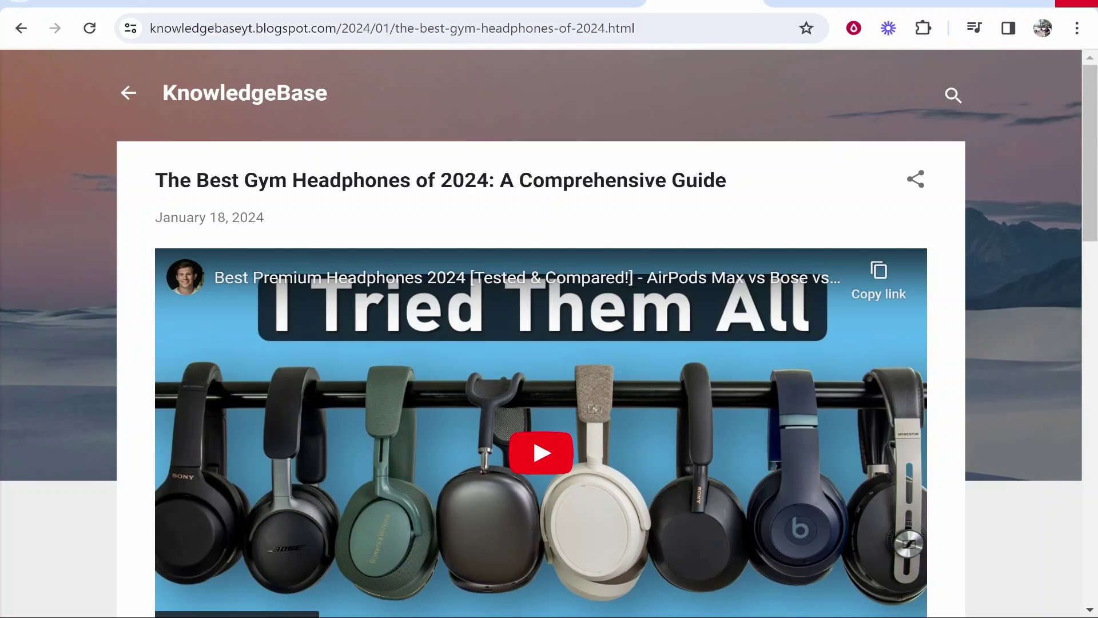
Narrow the browser window and widen it again to confirm the embed resizes.
click(1032, 4)
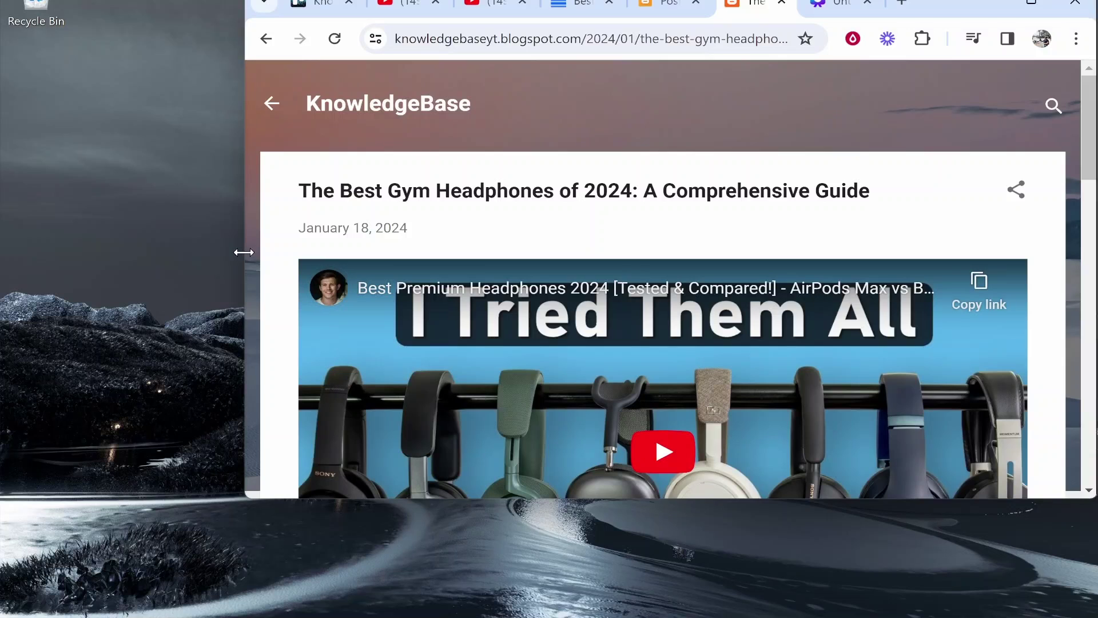
drag(246, 254, 591, 257)
scroll(866, 334, down, 3)
scroll(870, 337, down, 3)
scroll(867, 337, up, 3)
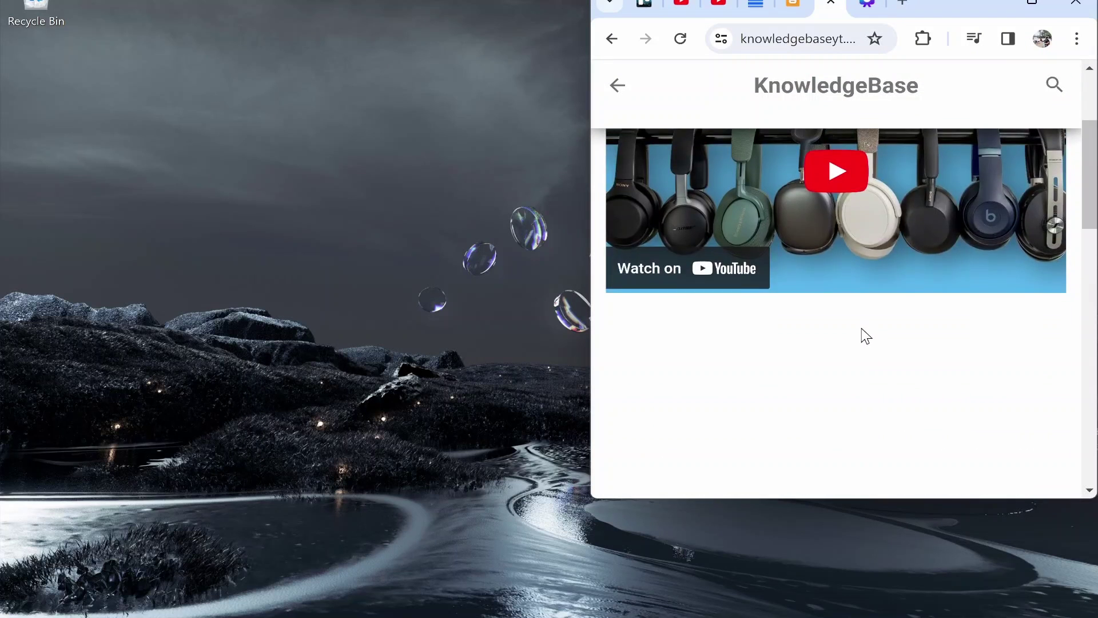
scroll(863, 335, up, 3)
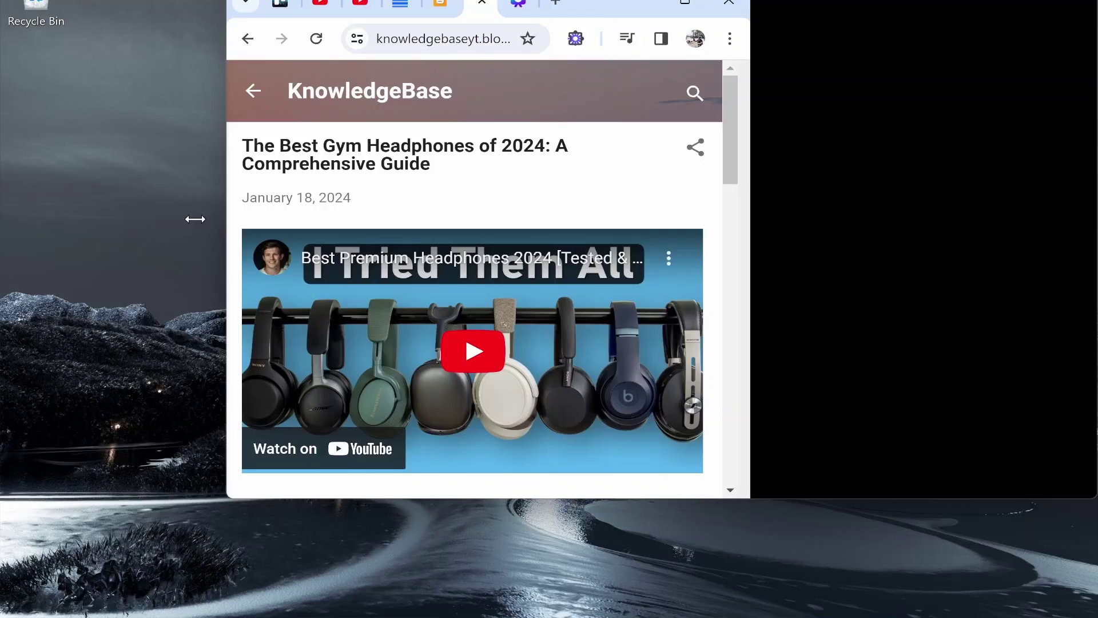
drag(585, 266, 17, 229)
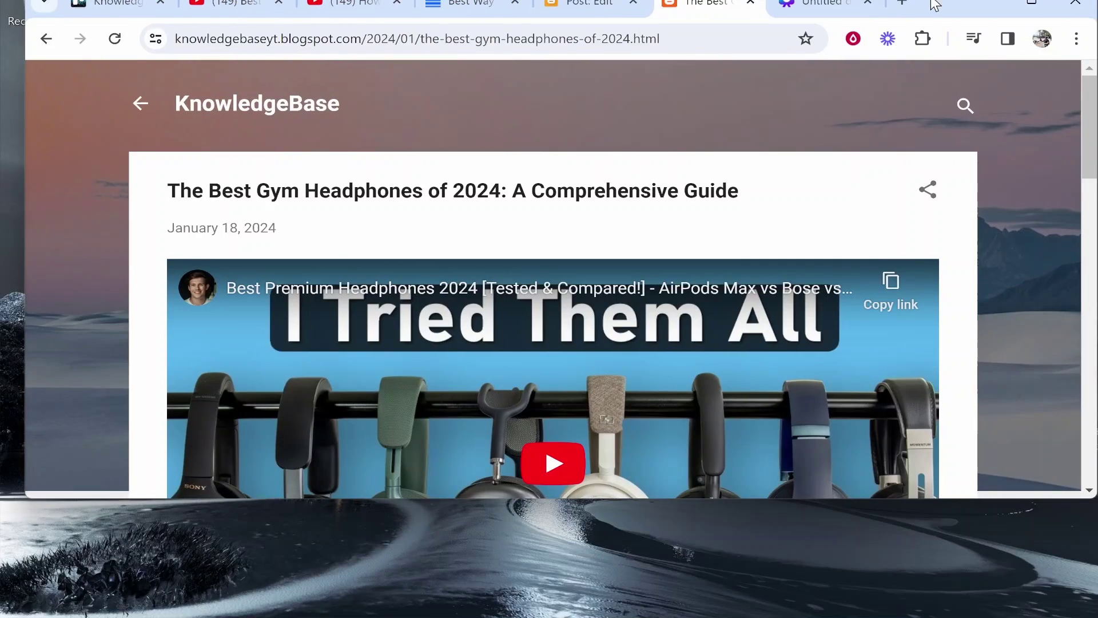